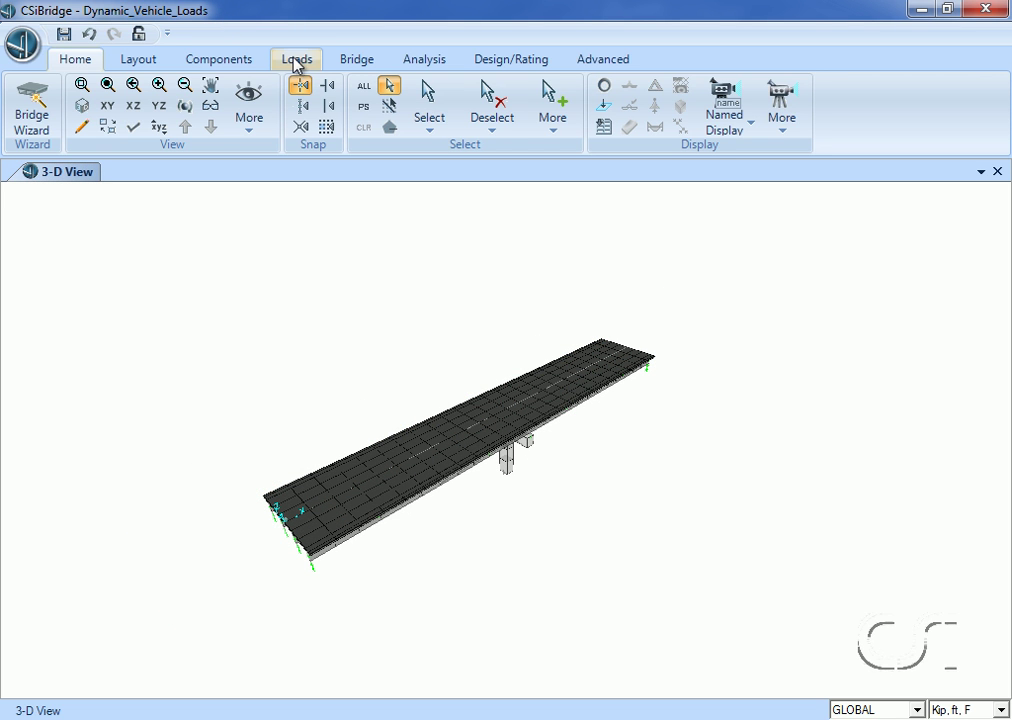
# - Define a new standard vehicle of type HSn-44 with a scale factor of 20
pyautogui.click(296, 61)
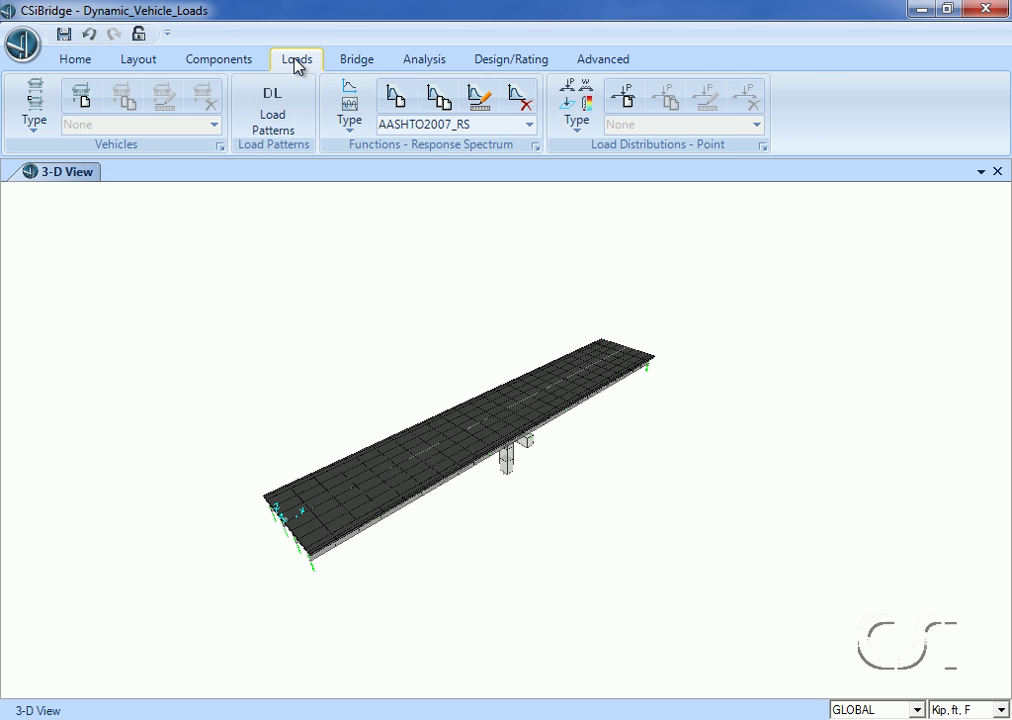
pyautogui.click(46, 100)
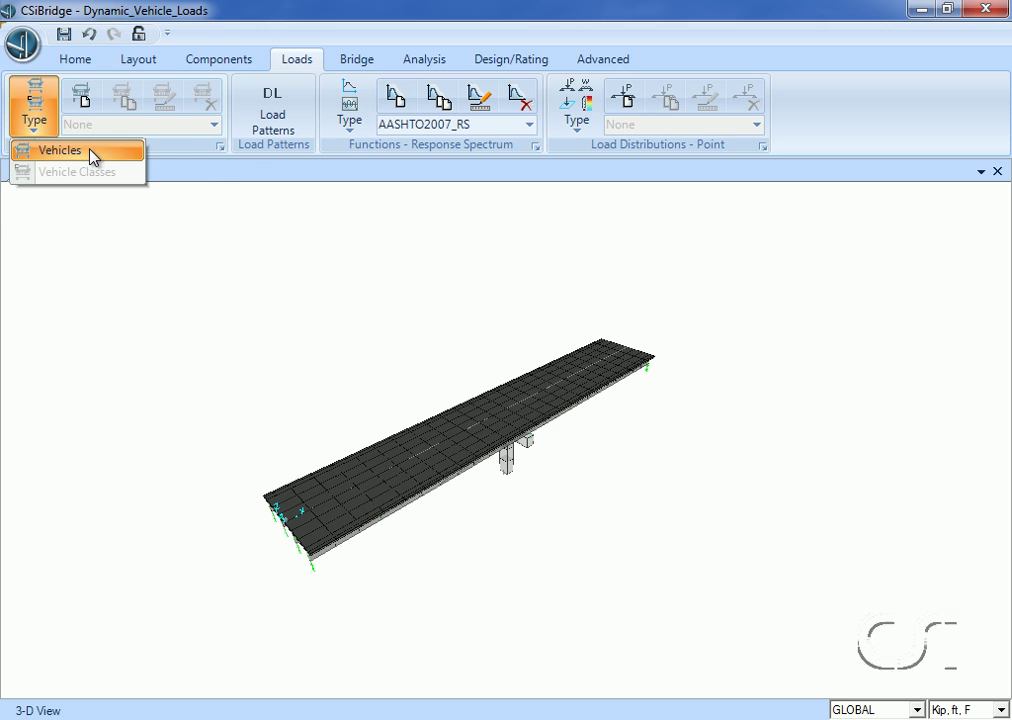
pyautogui.click(90, 152)
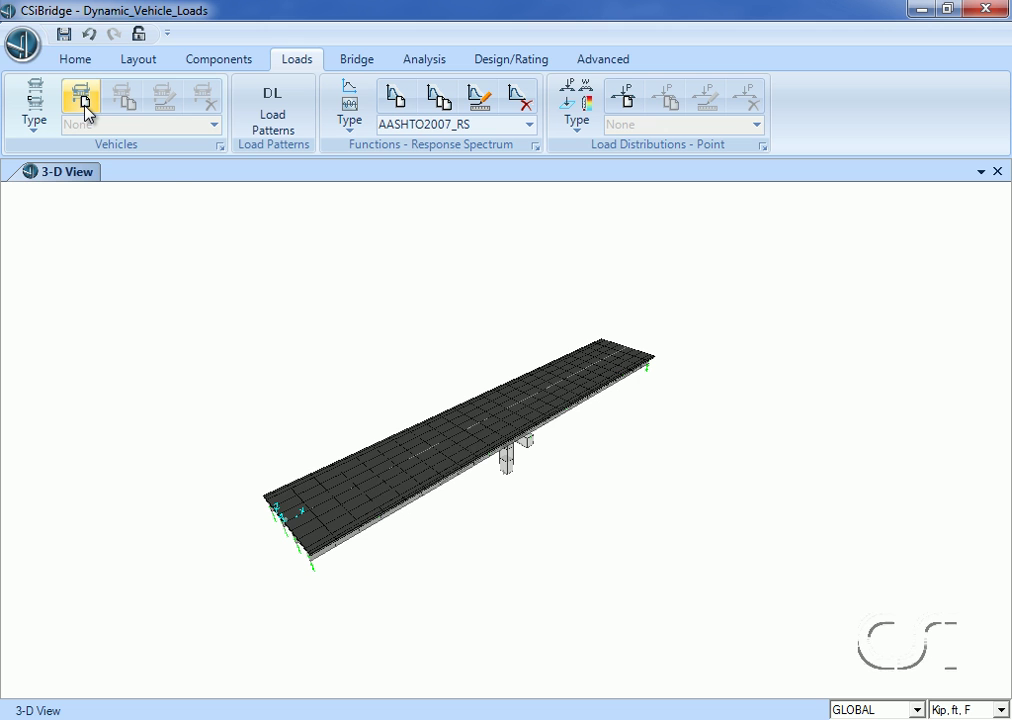
pyautogui.click(84, 110)
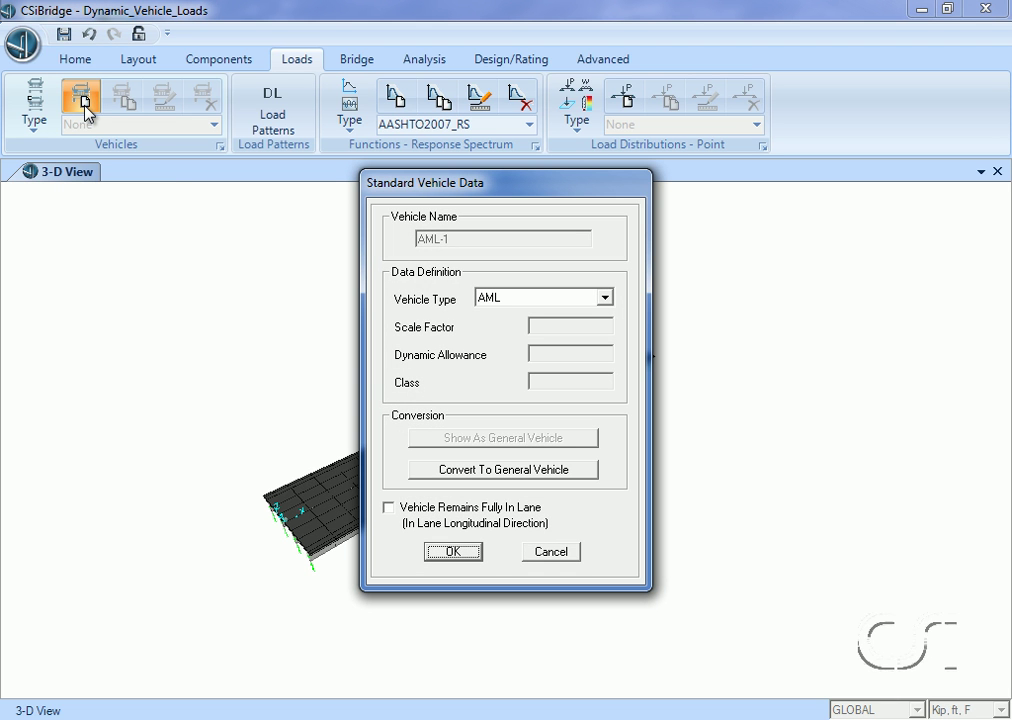
pyautogui.click(502, 298)
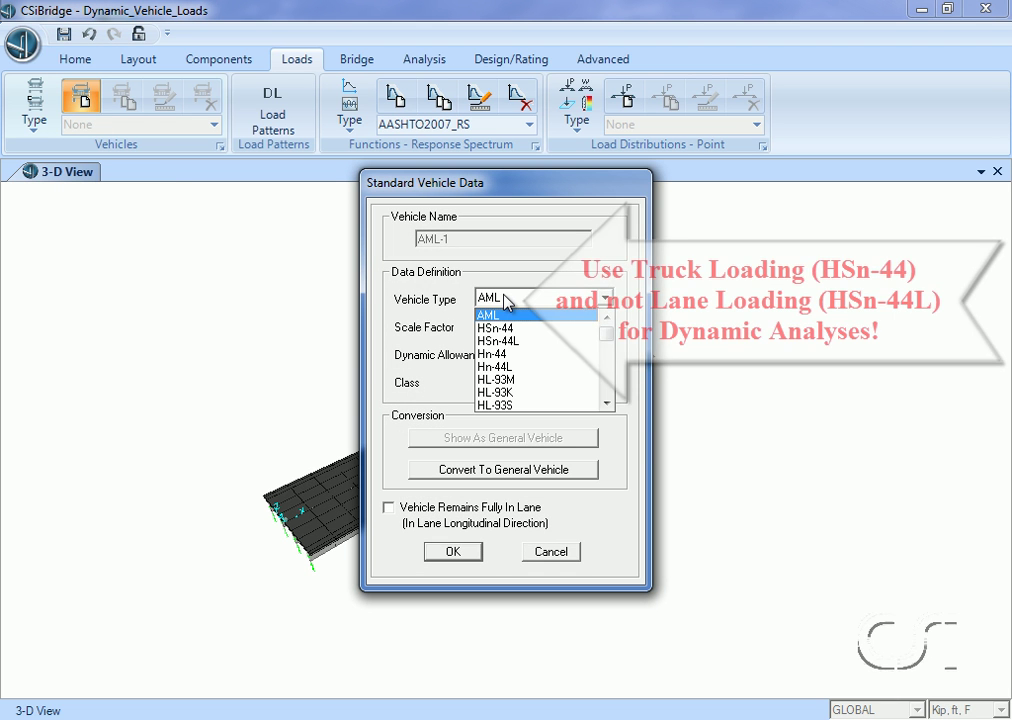
pyautogui.click(508, 328)
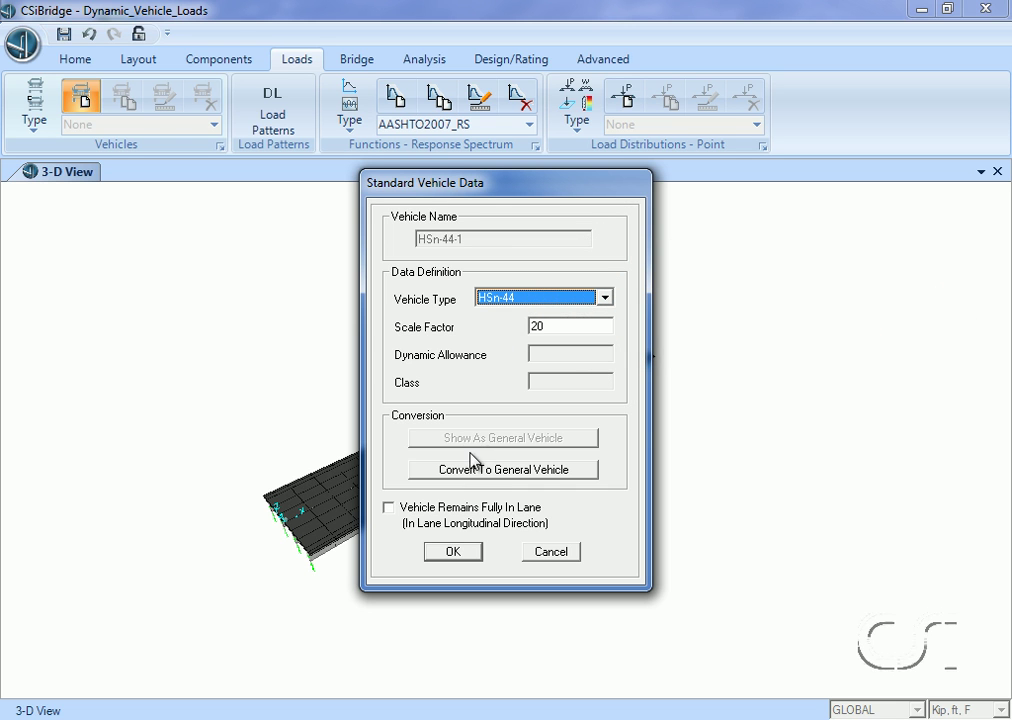
pyautogui.click(458, 549)
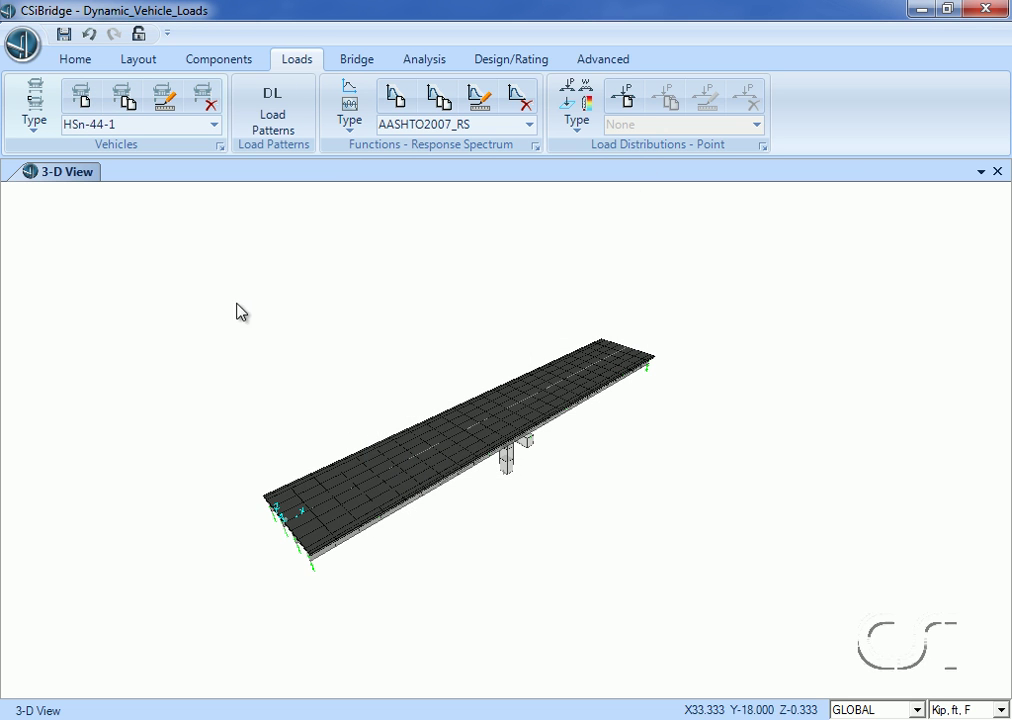
# - Create a vehicle class containing the HSn-44-1 vehicle with a scale factor of 1
pyautogui.click(35, 100)
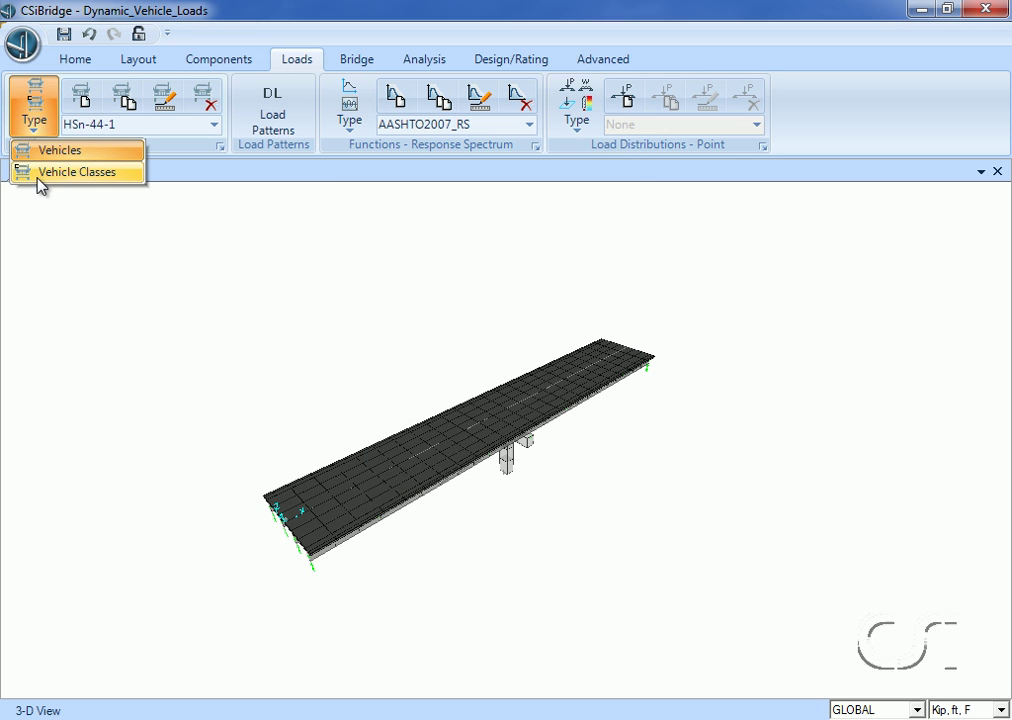
pyautogui.click(78, 172)
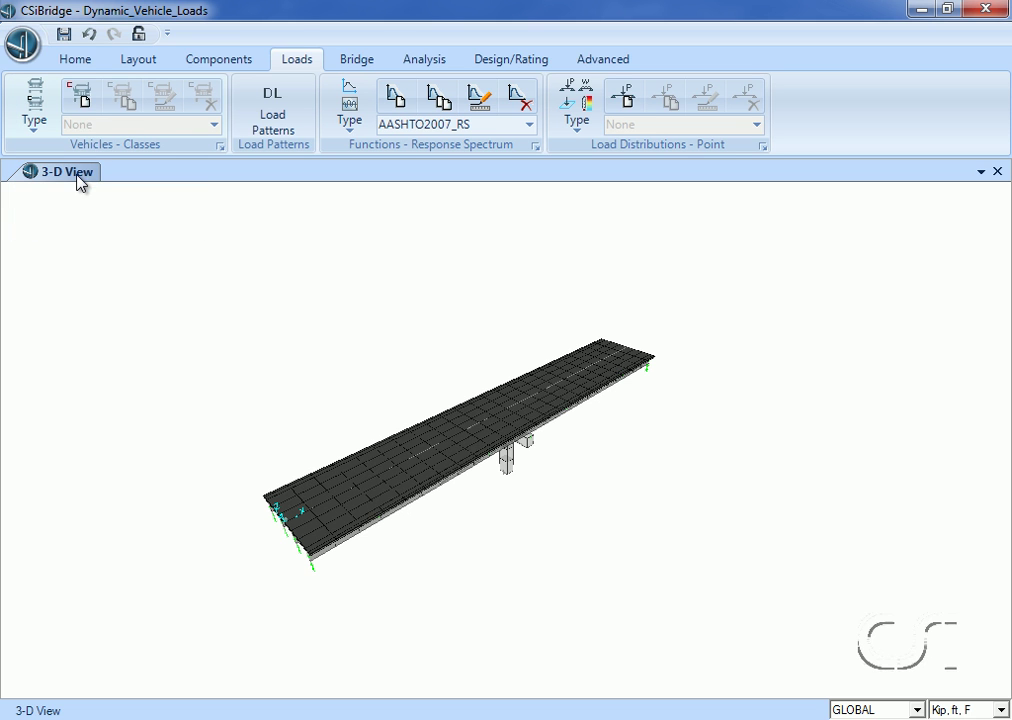
pyautogui.click(82, 98)
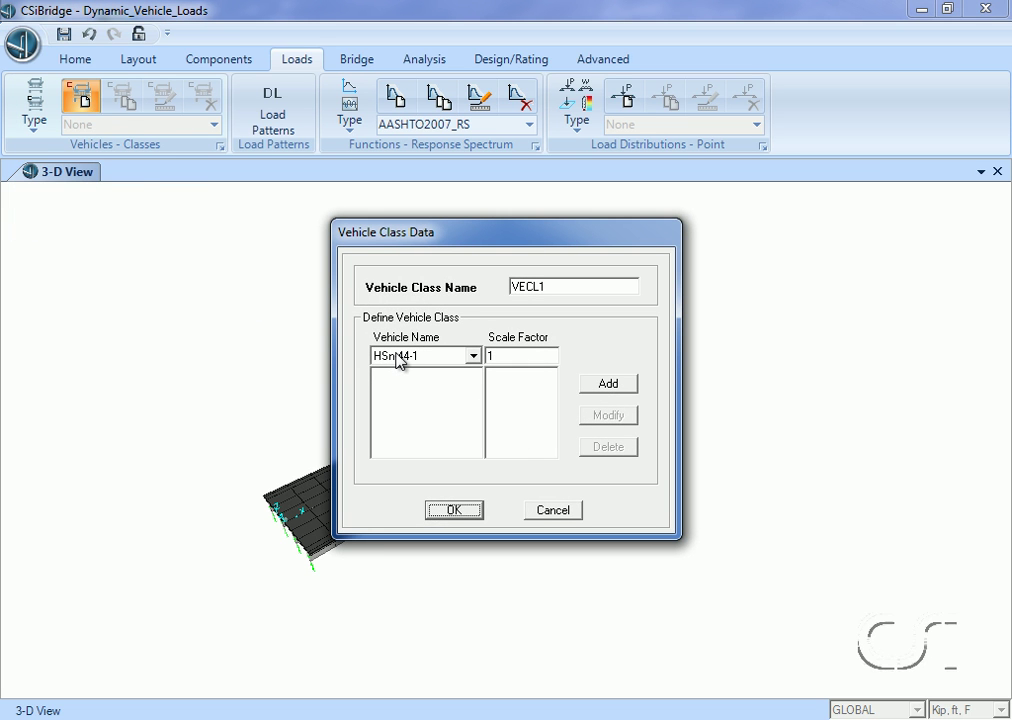
pyautogui.click(606, 386)
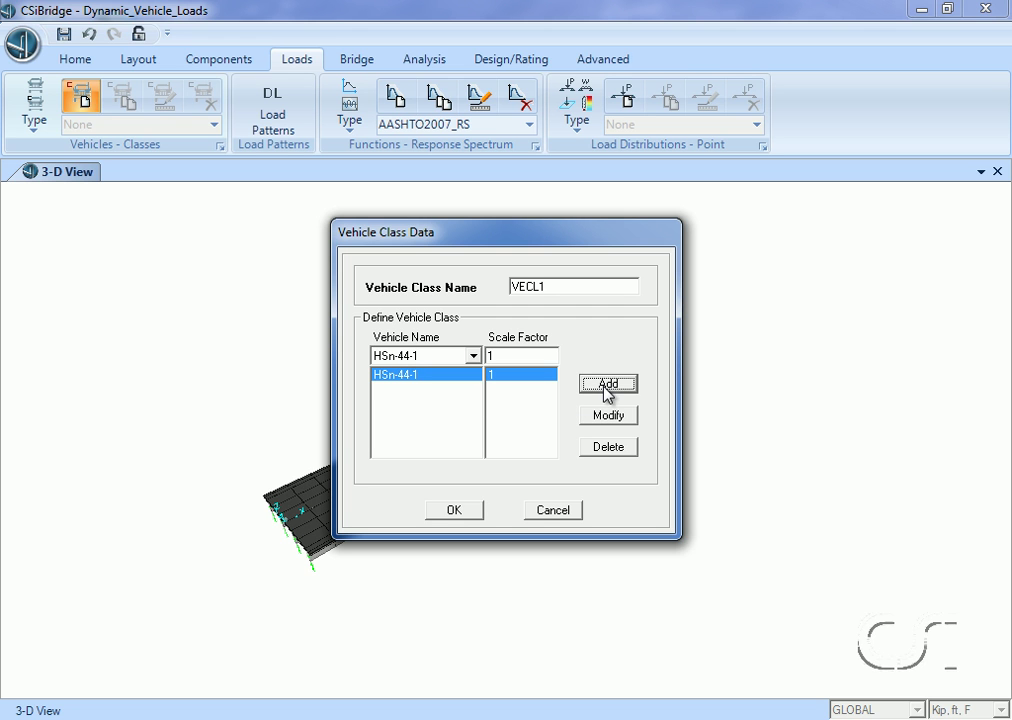
pyautogui.click(455, 511)
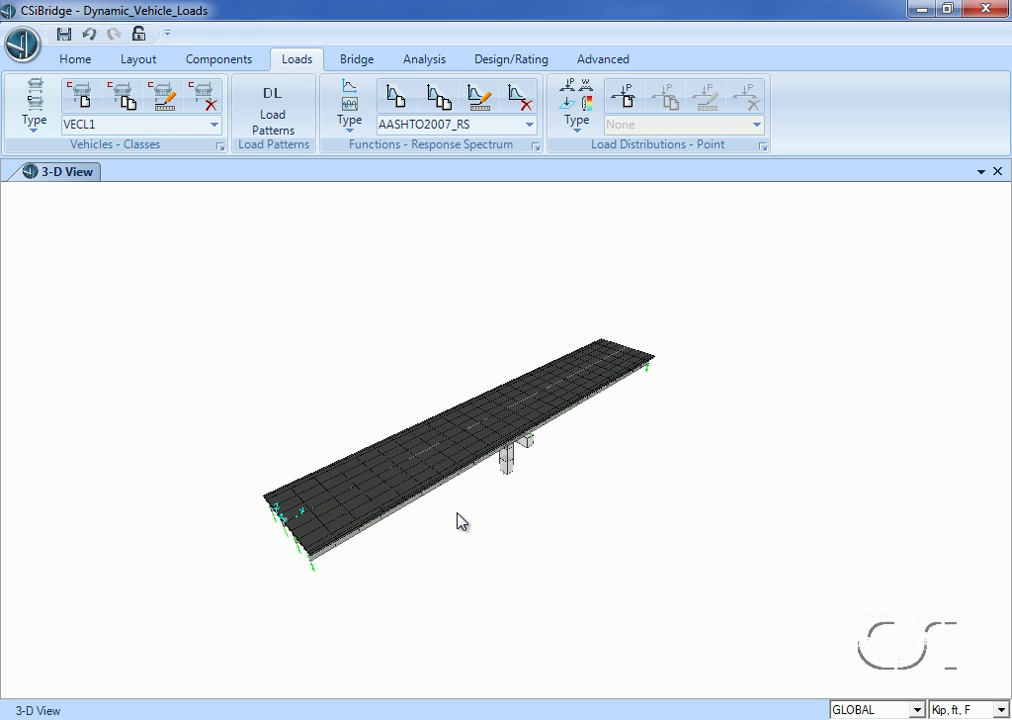
# - Add a load pattern named TRUCK of type BRIDGE LIVE with a self-weight multiplier of 0
pyautogui.click(265, 137)
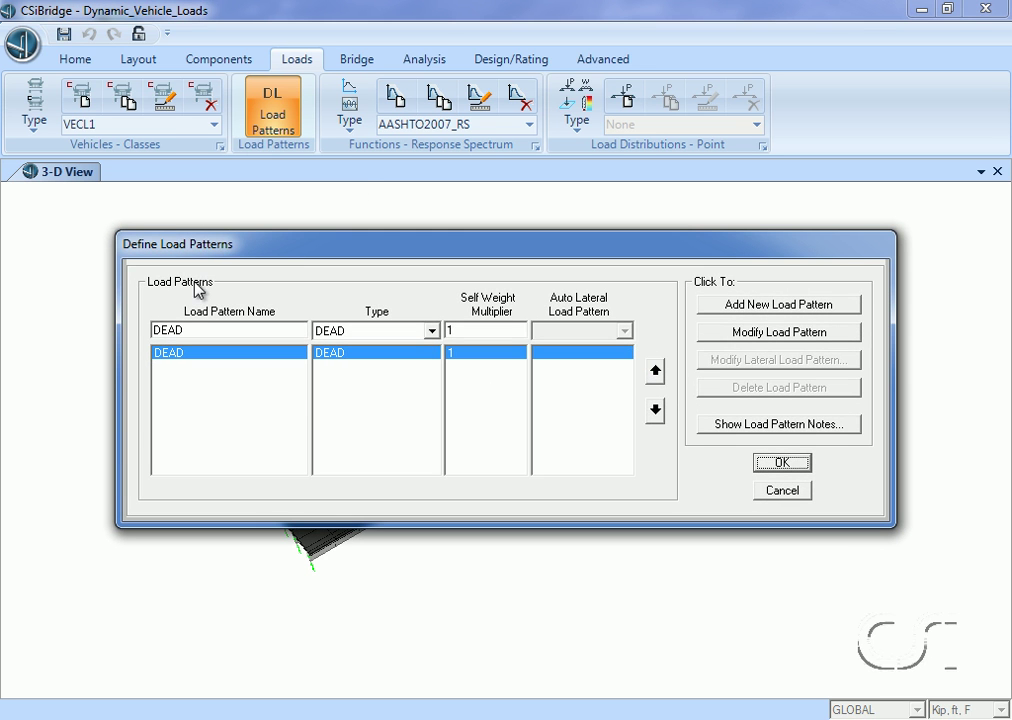
pyautogui.doubleClick(197, 330)
pyautogui.write('TRUCK')
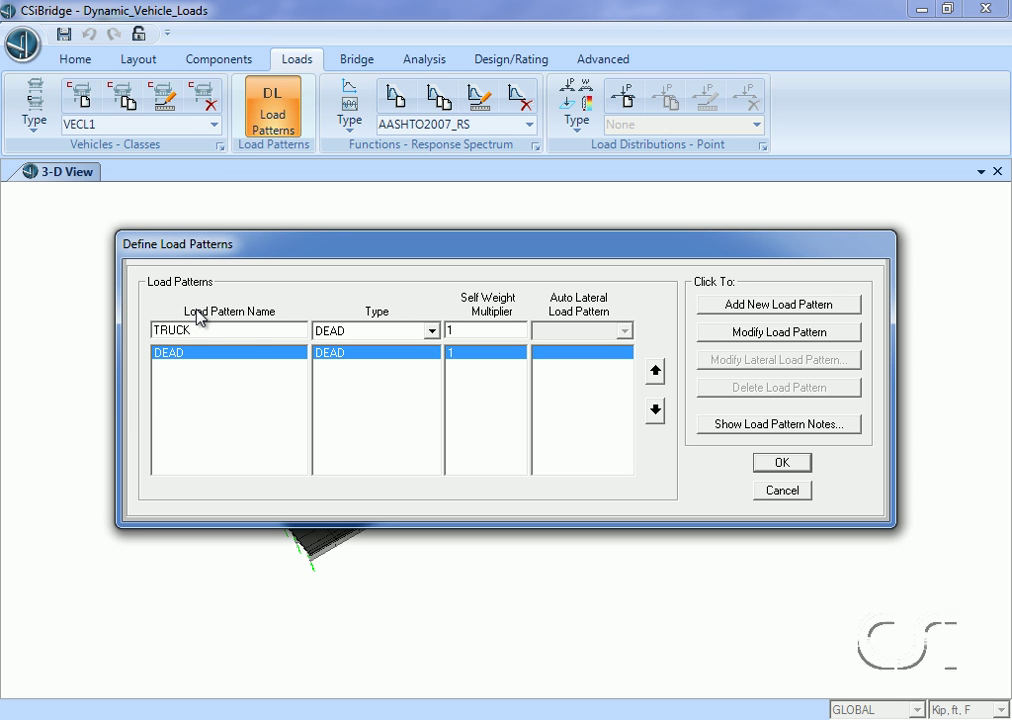
pyautogui.click(340, 336)
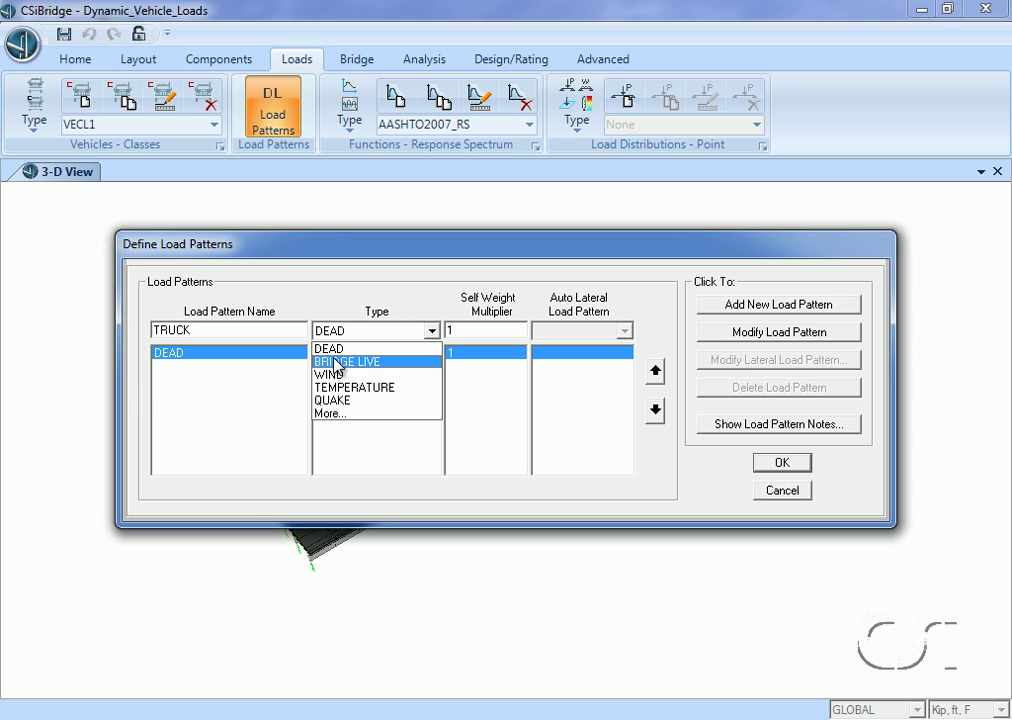
pyautogui.click(382, 362)
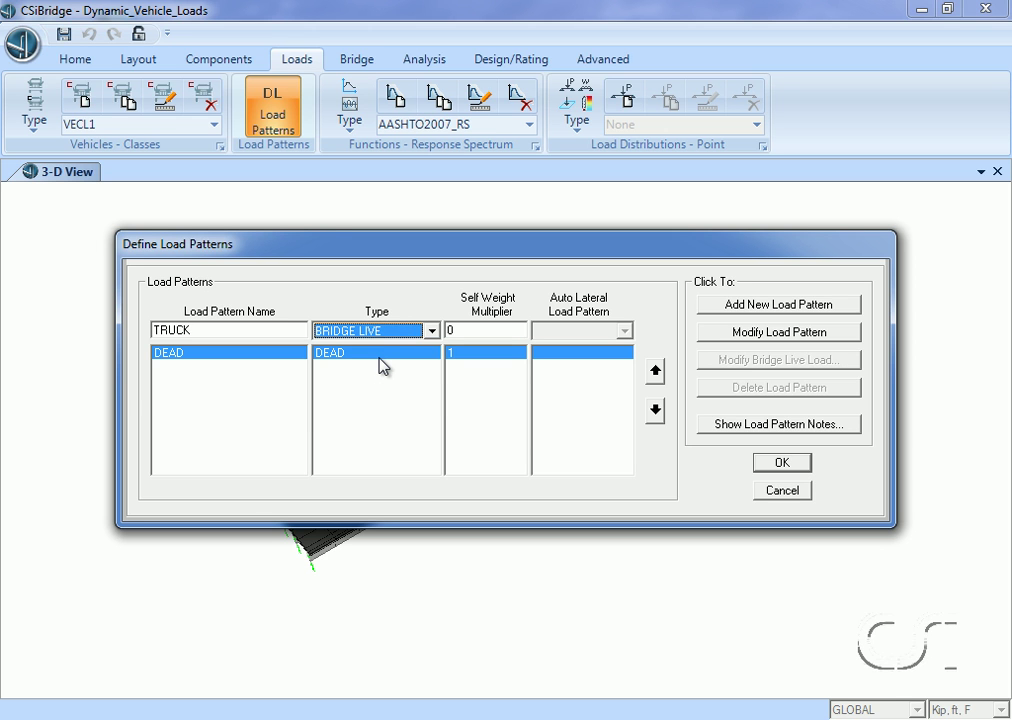
pyautogui.click(756, 305)
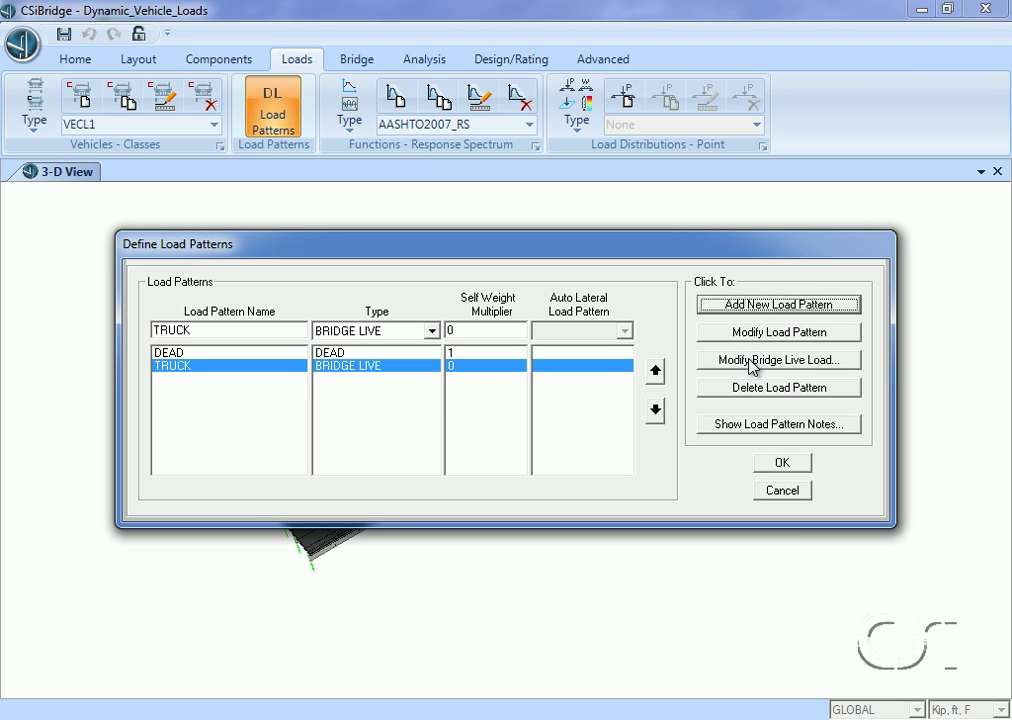
# - Add an HSn-44-1 run to the TRUCK bridge live load on LANE1, forward, with start time 0 and speed 75
pyautogui.click(752, 360)
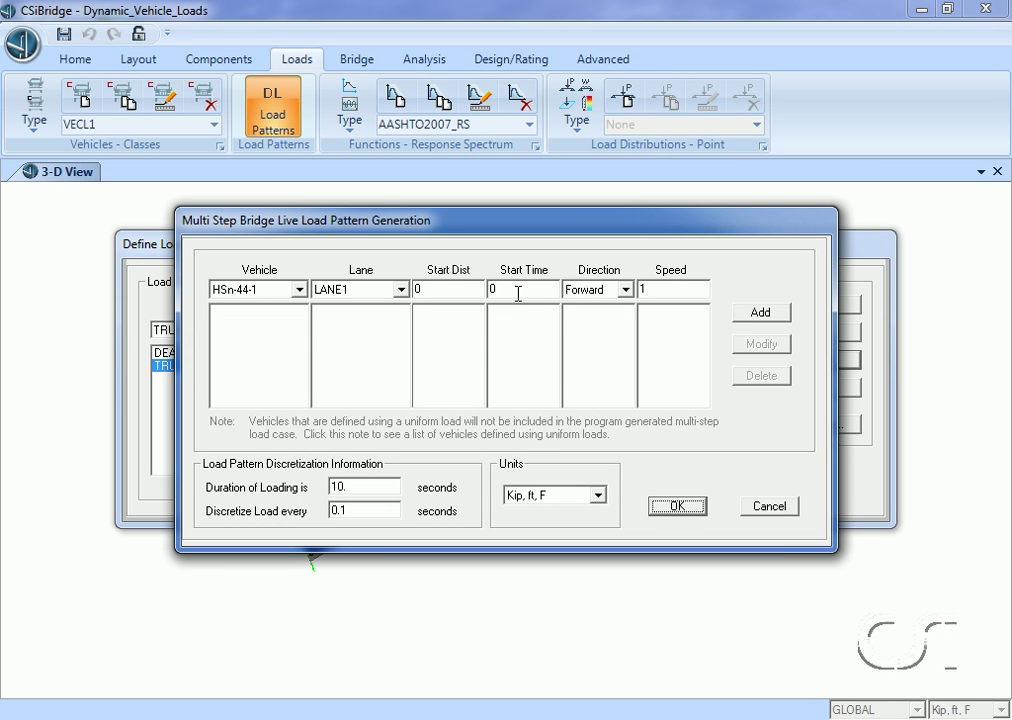
pyautogui.doubleClick(648, 291)
pyautogui.write('75')
pyautogui.click(759, 313)
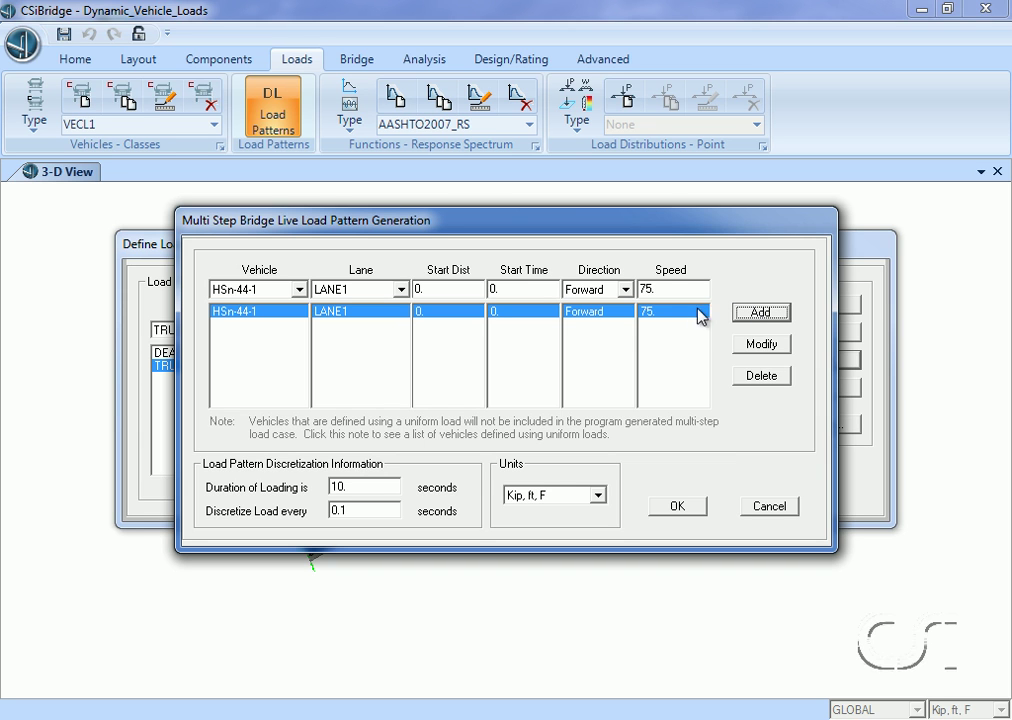
# - Add a second HSn-44-1 run on LANE1 with start time 6 and speed 150
pyautogui.click(503, 287)
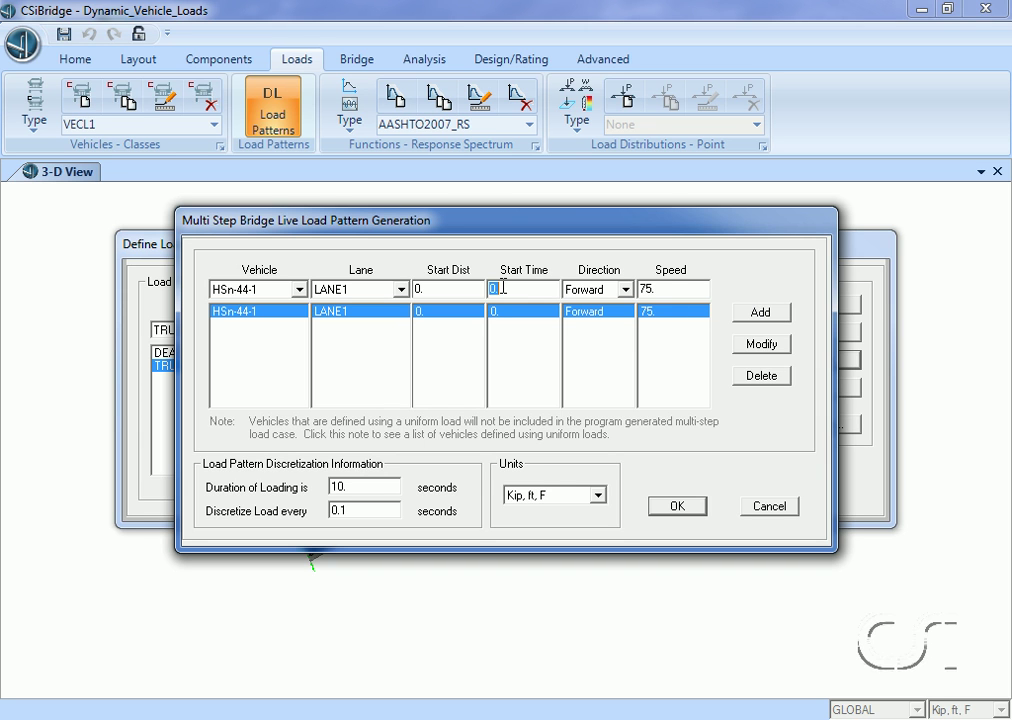
pyautogui.write('8')
pyautogui.press('Tab')
pyautogui.press('Tab')
pyautogui.write('150')
pyautogui.click(783, 318)
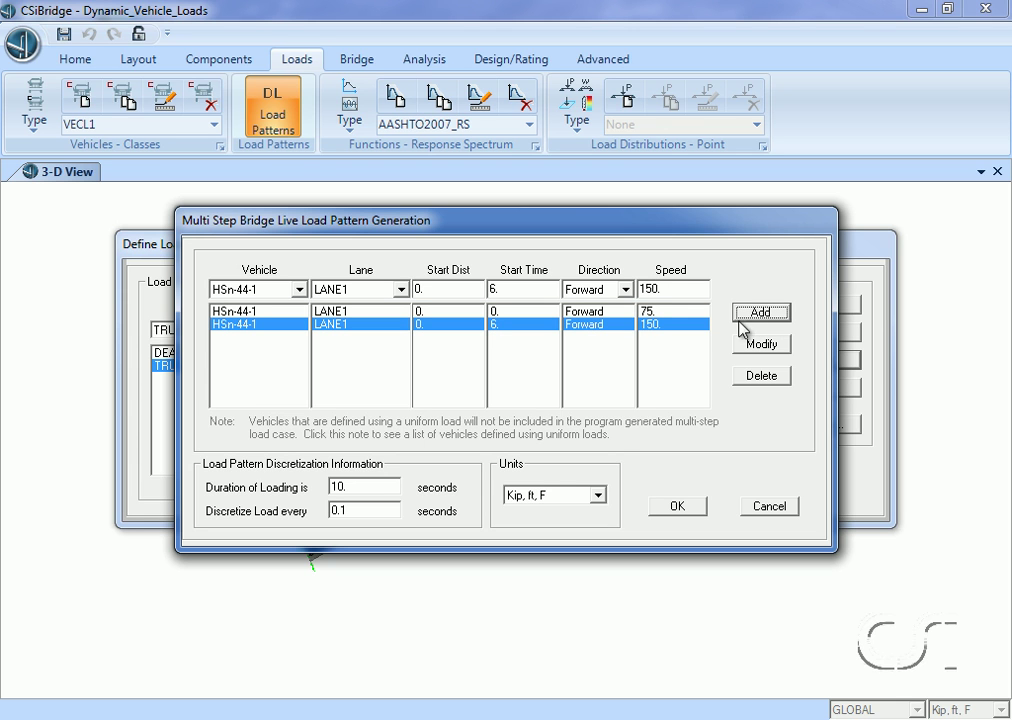
# - Add a third HSn-44-1 run on LANE1 with start time 11 and speed 300
pyautogui.doubleClick(531, 290)
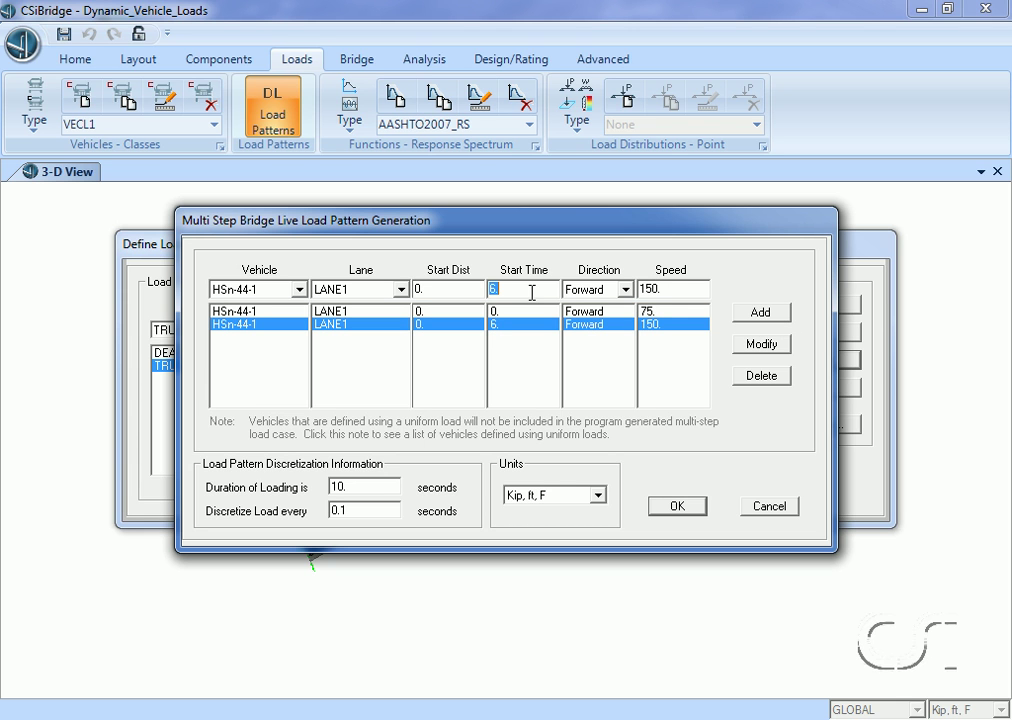
pyautogui.write('11')
pyautogui.doubleClick(651, 289)
pyautogui.write('300')
pyautogui.click(756, 314)
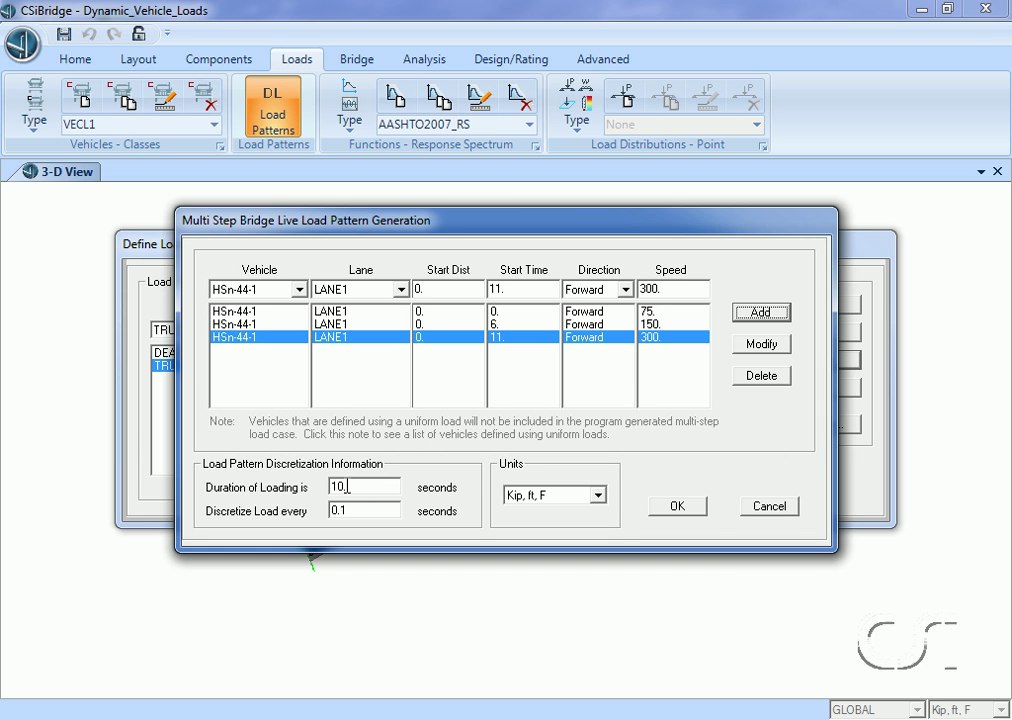
# - Set the TRUCK loading duration to 15 seconds, discretized every 0.05 seconds, and accept the load pattern definitions
pyautogui.doubleClick(347, 487)
pyautogui.write('15')
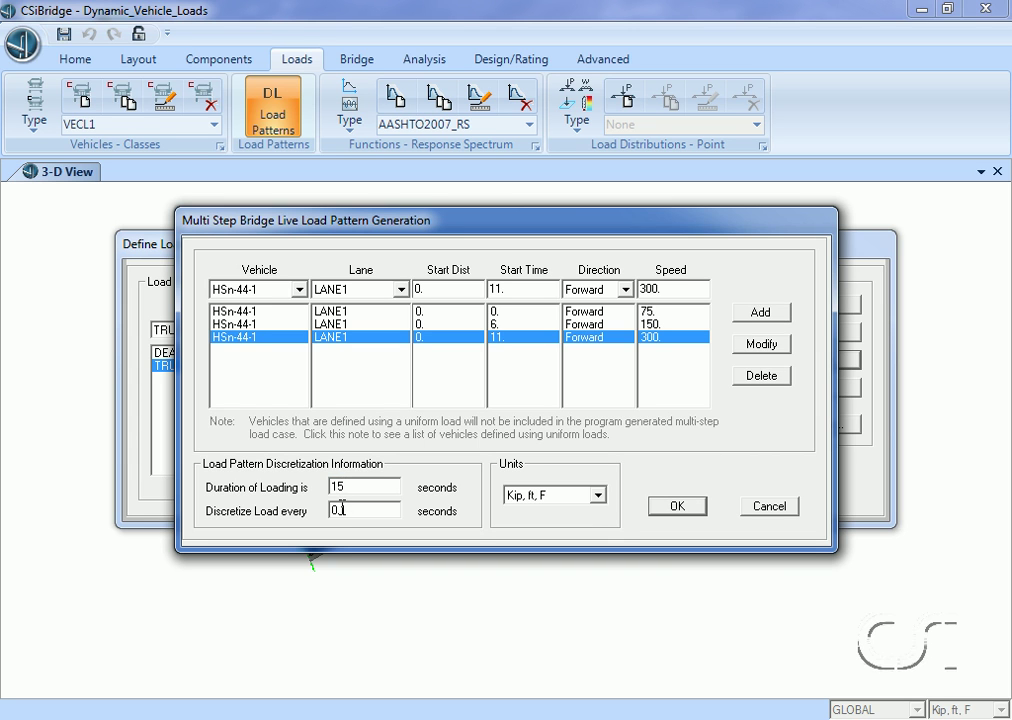
pyautogui.doubleClick(342, 511)
pyautogui.write('0.05')
pyautogui.click(675, 508)
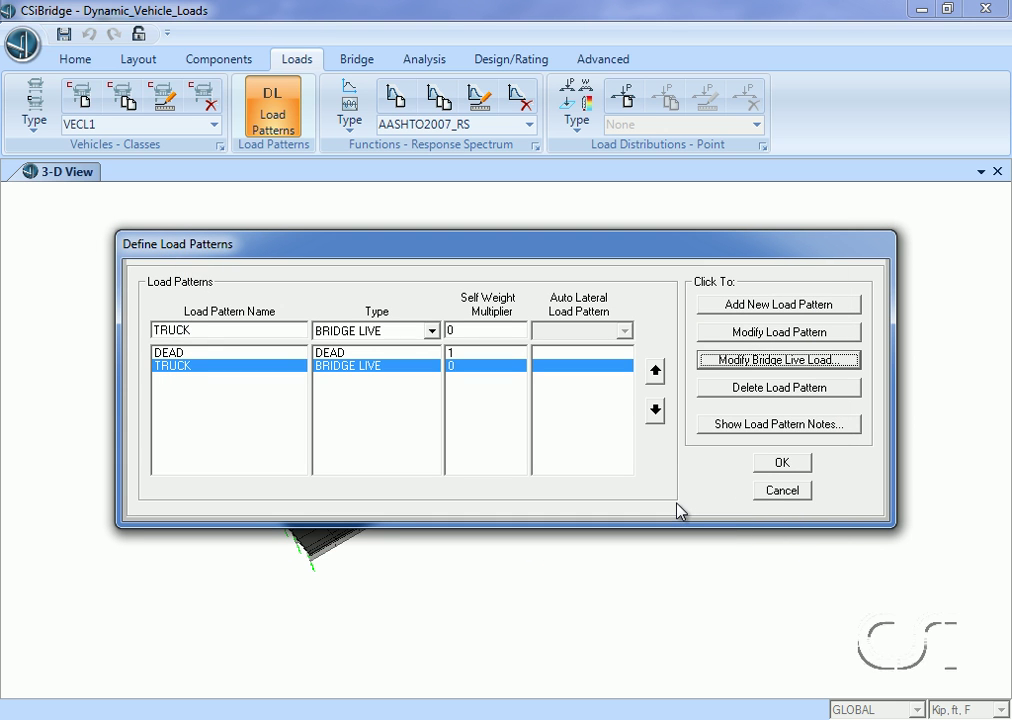
pyautogui.click(784, 463)
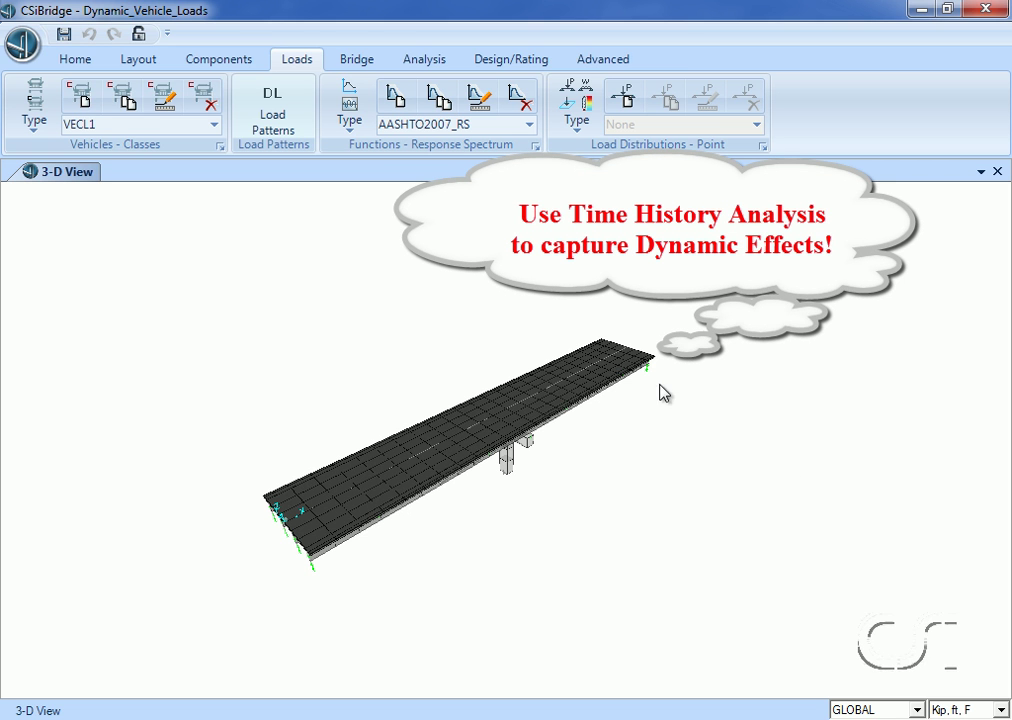
# - Change the TRUCK load case to a linear Time History case using Direct Integration
pyautogui.click(424, 62)
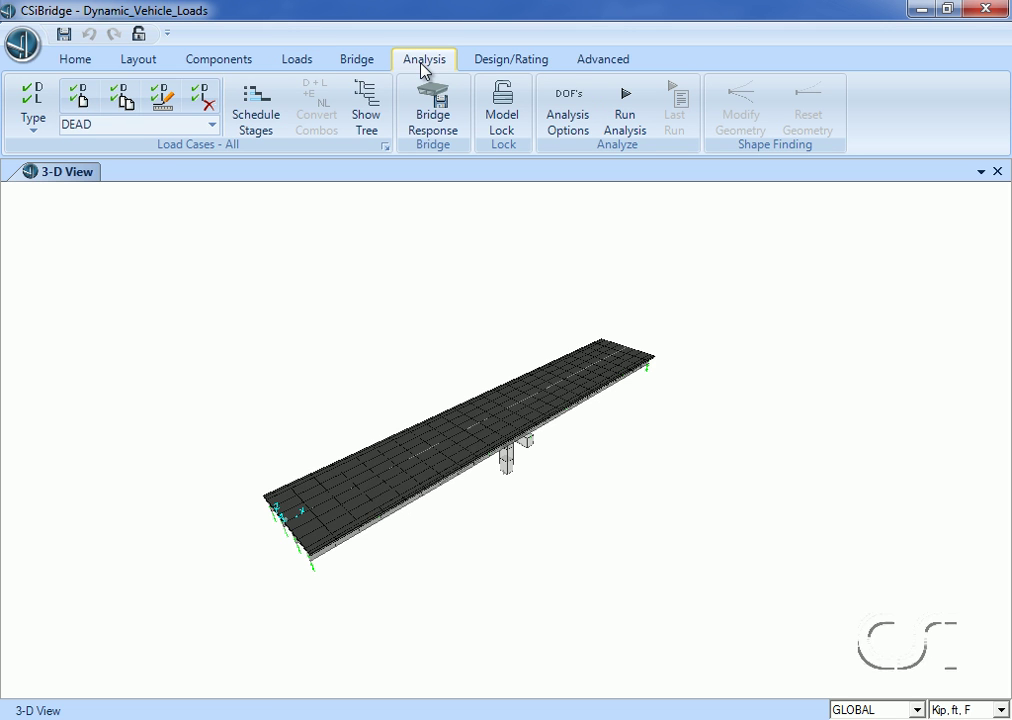
pyautogui.click(210, 123)
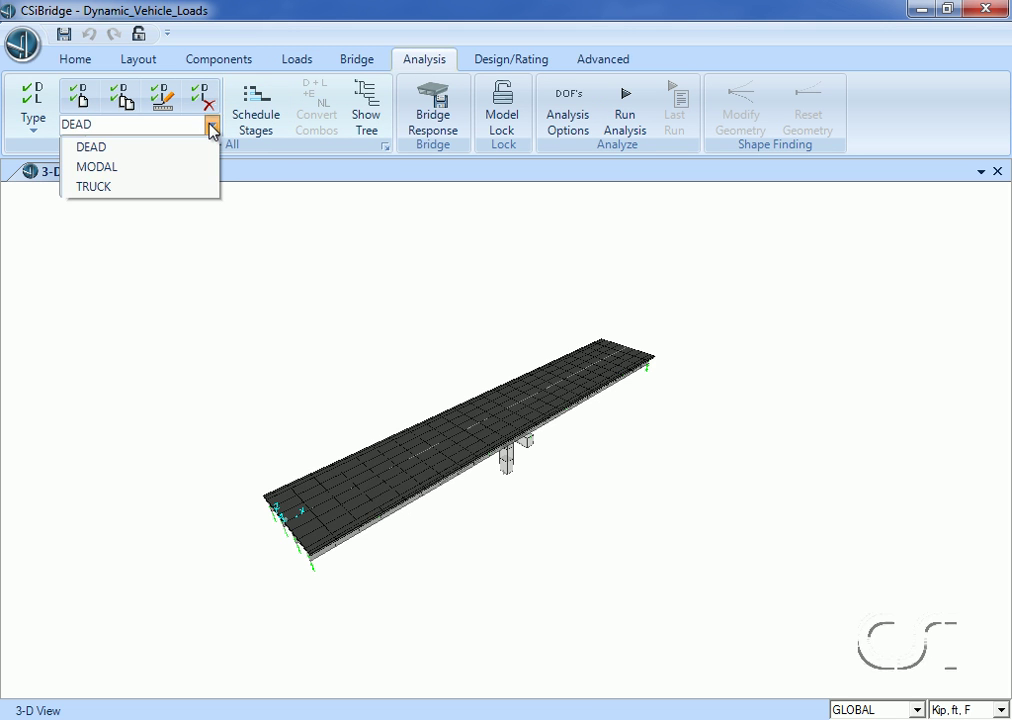
pyautogui.click(123, 188)
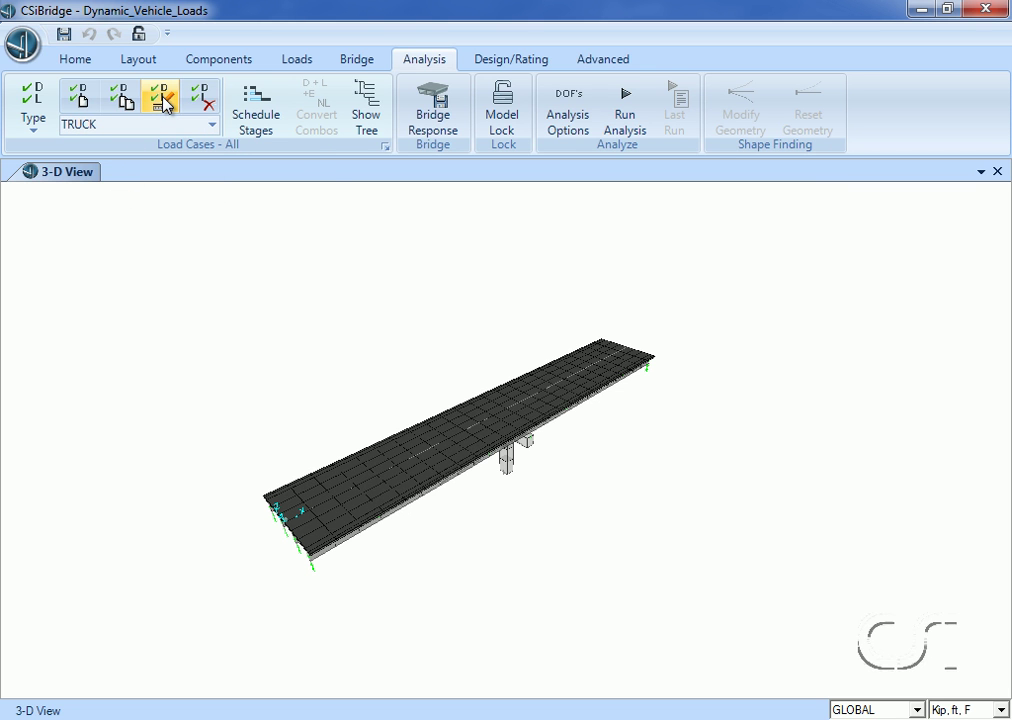
pyautogui.click(163, 100)
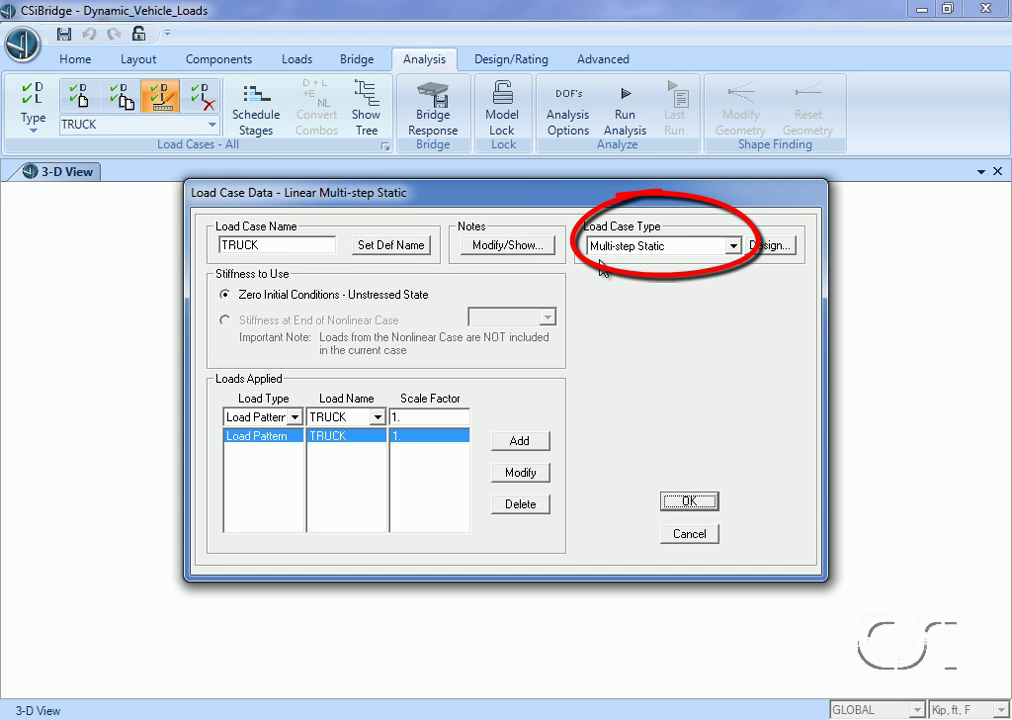
pyautogui.click(733, 246)
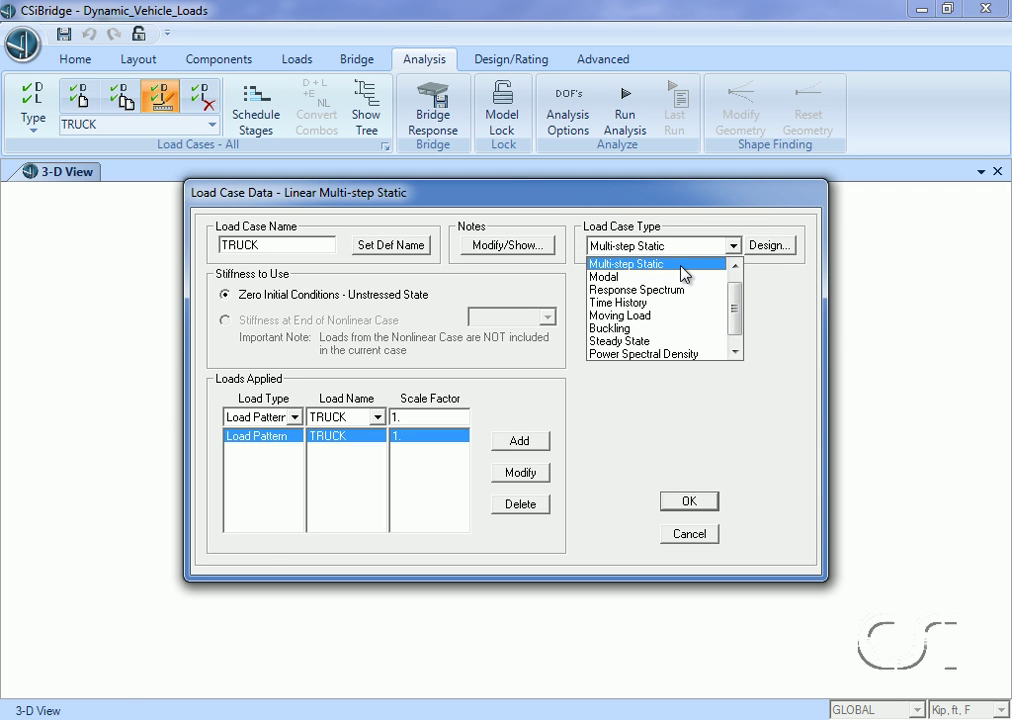
pyautogui.click(644, 302)
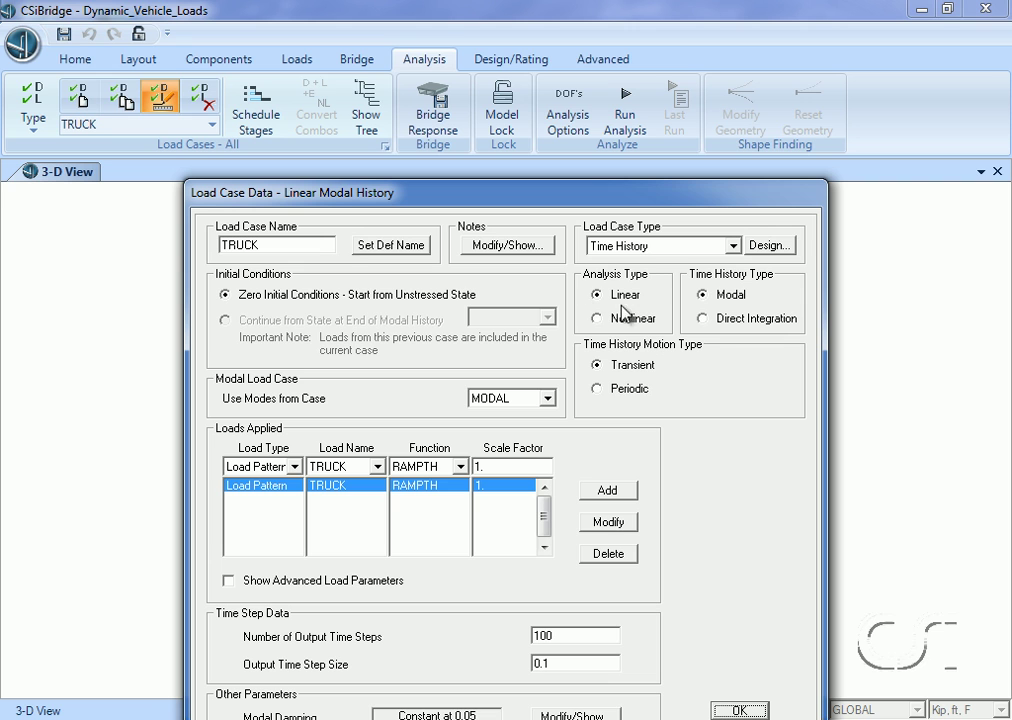
pyautogui.click(704, 319)
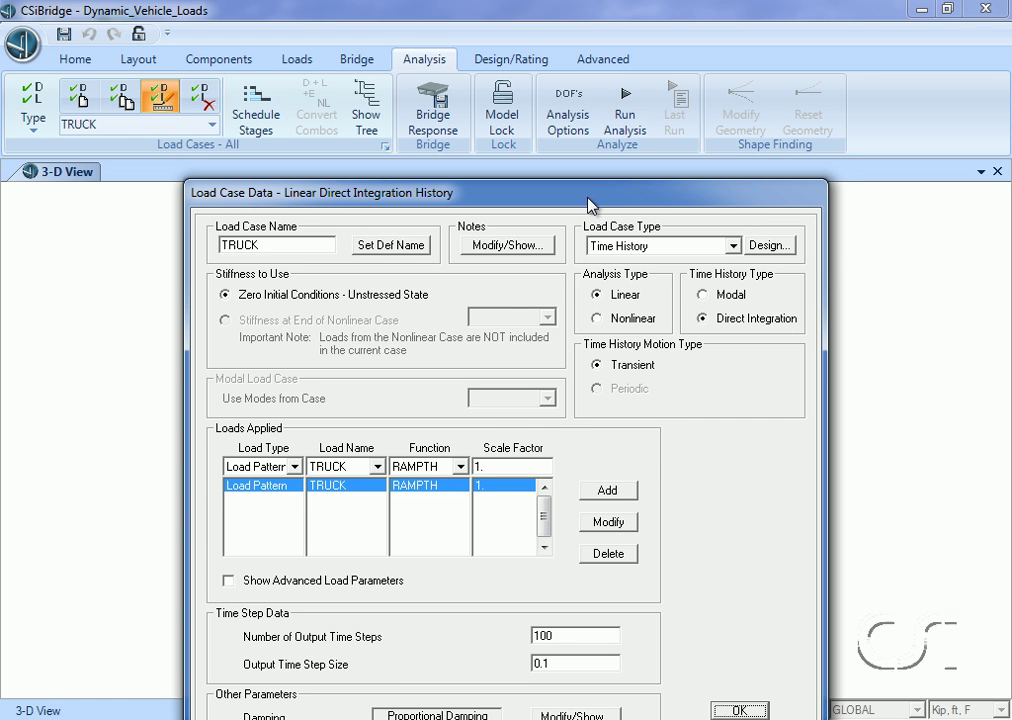
# - Set the TRUCK load case to 320 output time steps with a step size of 0.05 and accept it
pyautogui.moveTo(594, 200); pyautogui.dragTo(605, 94)
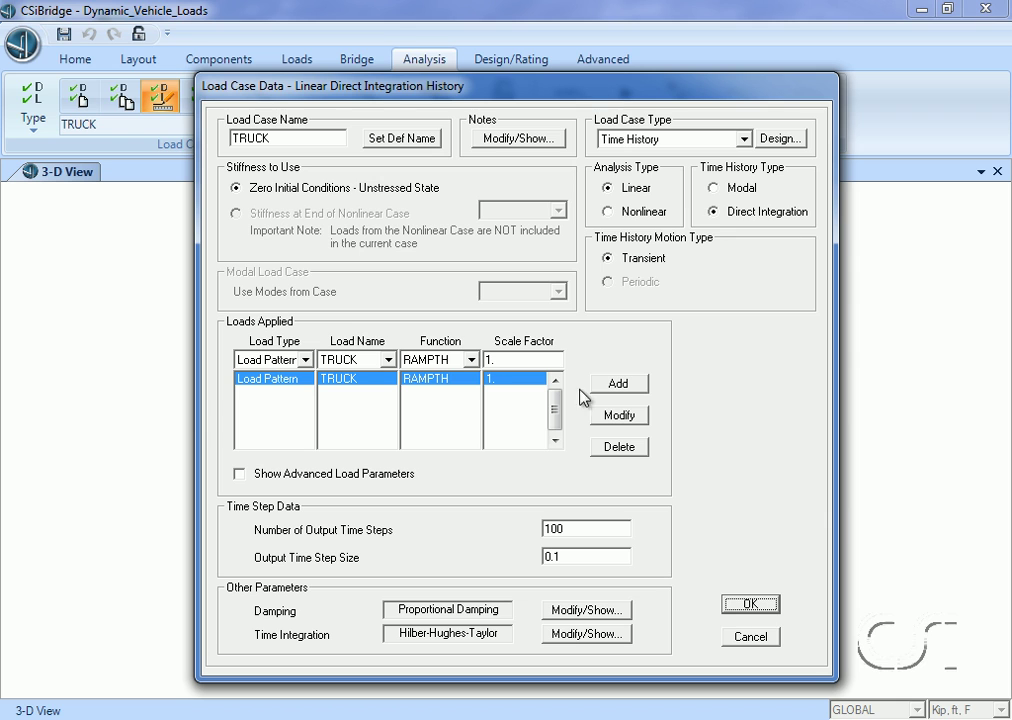
pyautogui.doubleClick(583, 528)
pyautogui.write('320')
pyautogui.doubleClick(585, 557)
pyautogui.write('0.05')
pyautogui.click(748, 605)
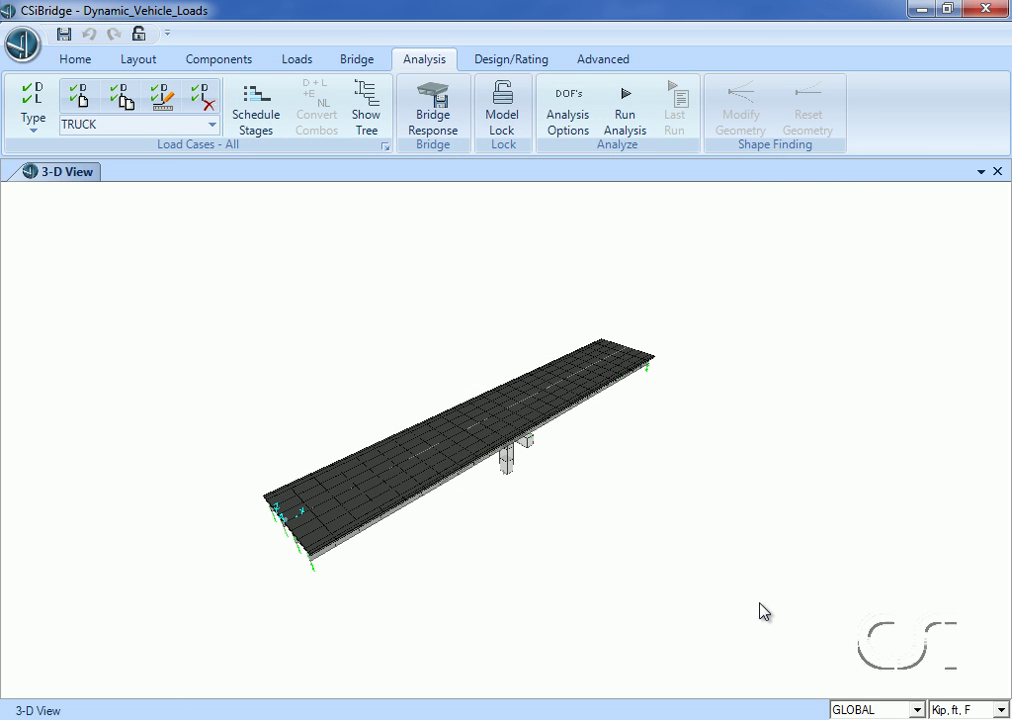
# - Exclude the DEAD and MODAL load cases from the run, run the analysis for TRUCK, and dismiss the completion report
pyautogui.click(628, 120)
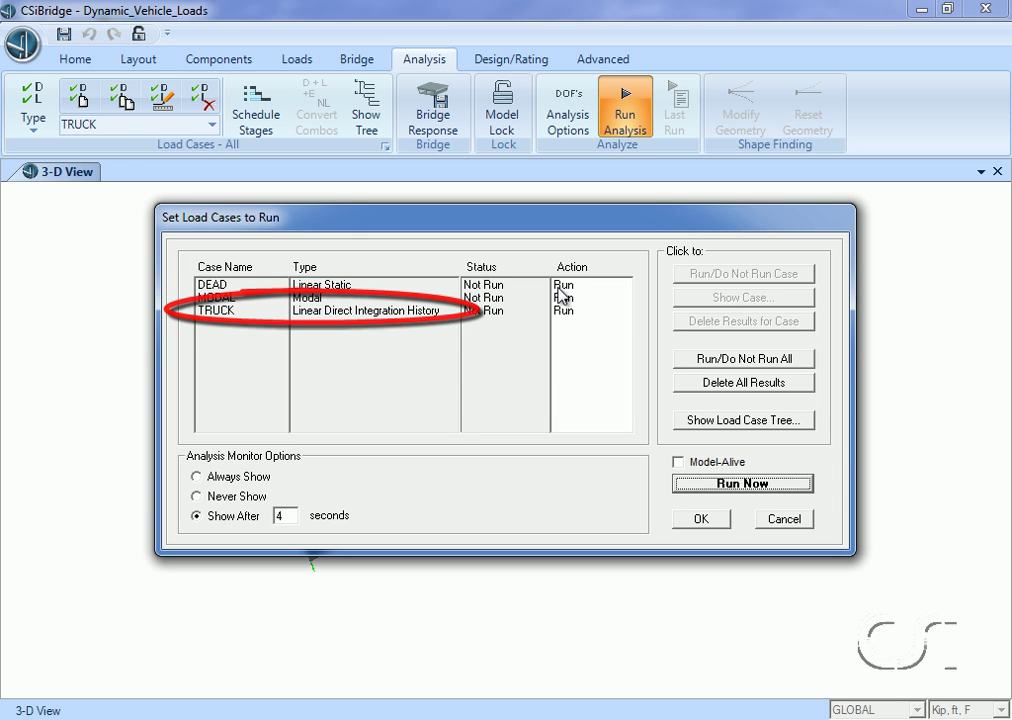
pyautogui.click(561, 288)
pyautogui.click(750, 273)
pyautogui.click(592, 298)
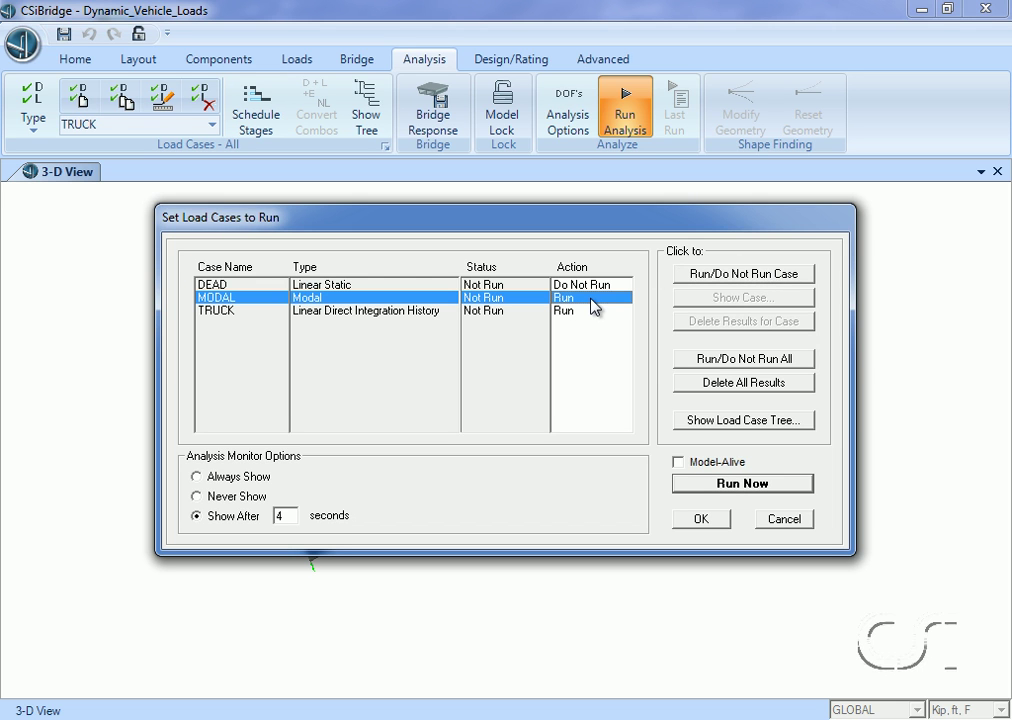
pyautogui.click(716, 276)
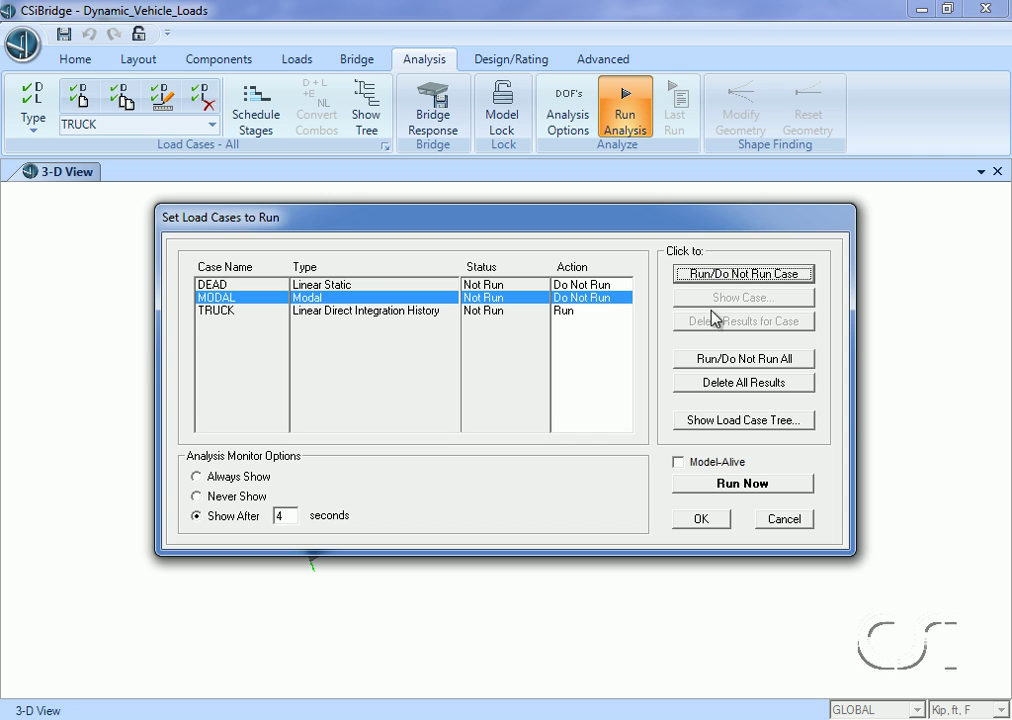
pyautogui.click(741, 484)
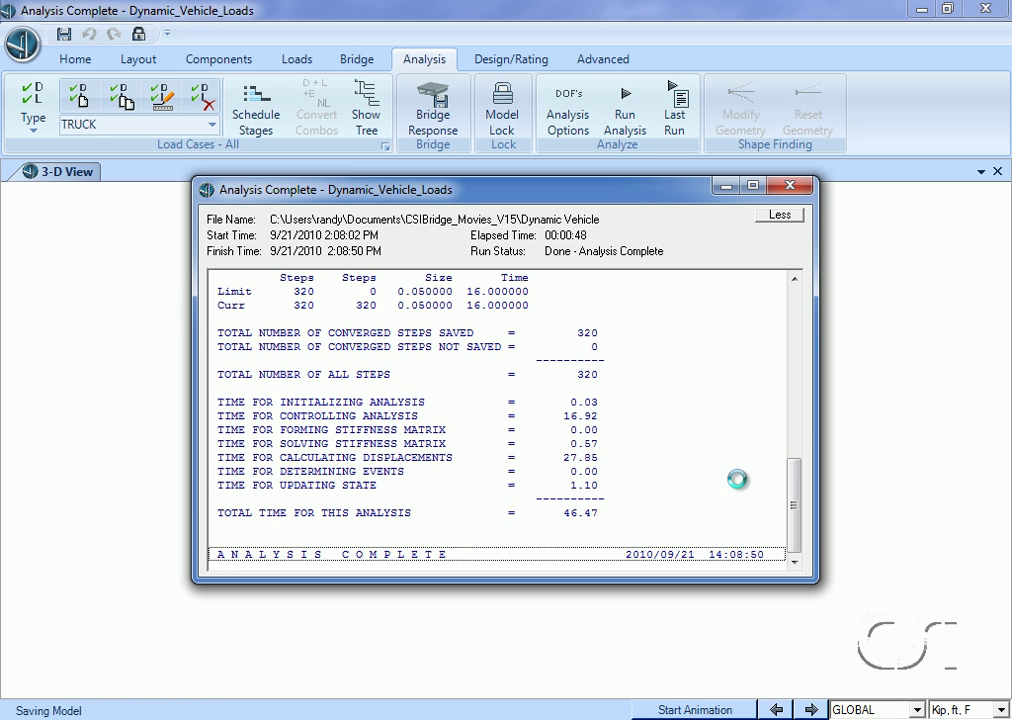
pyautogui.click(790, 186)
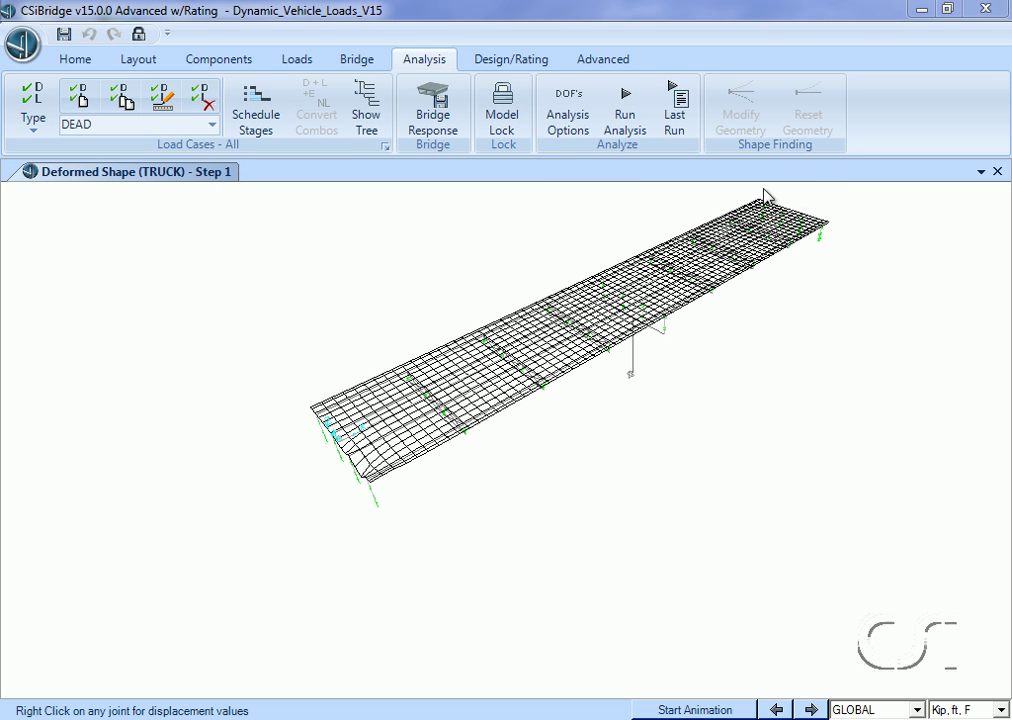
# - Display the deformed shape for the TRUCK case at time 0.5
pyautogui.click(76, 60)
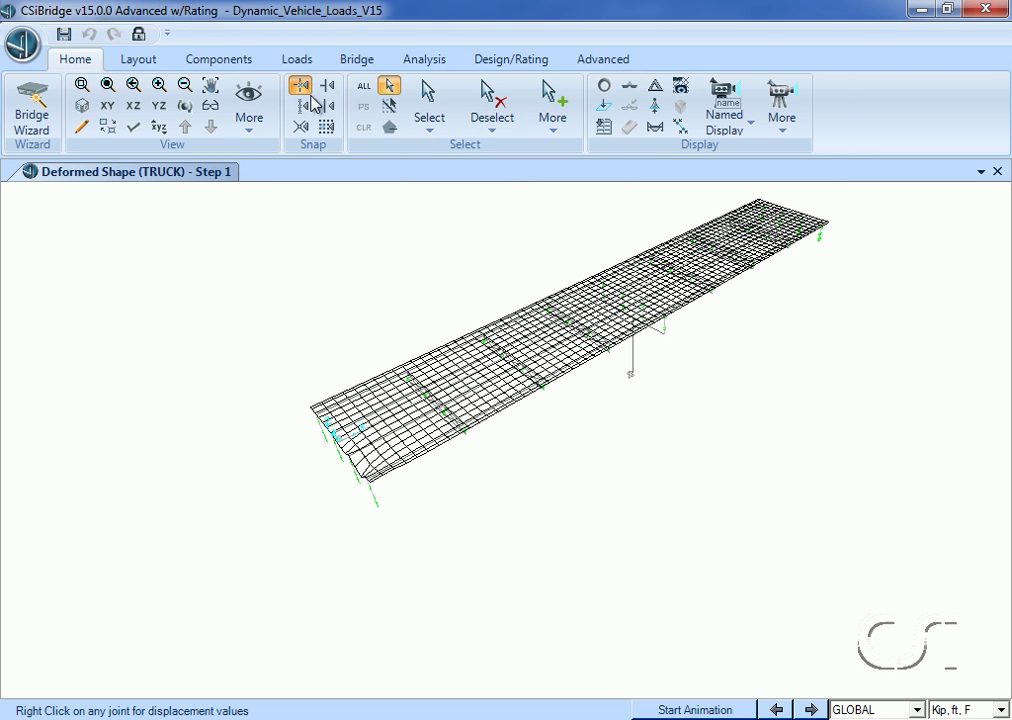
pyautogui.click(656, 90)
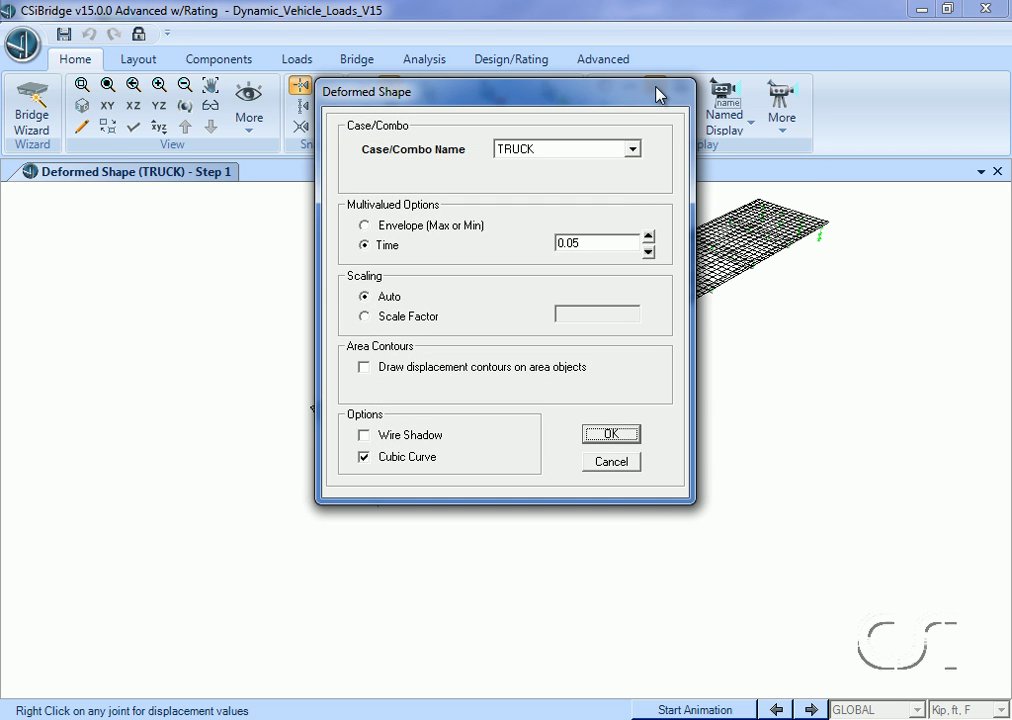
pyautogui.click(649, 237)
pyautogui.click(649, 237)
pyautogui.click(649, 237)
pyautogui.click(649, 237)
pyautogui.click(649, 237)
pyautogui.click(649, 237)
pyautogui.click(649, 237)
pyautogui.click(649, 237)
pyautogui.click(649, 237)
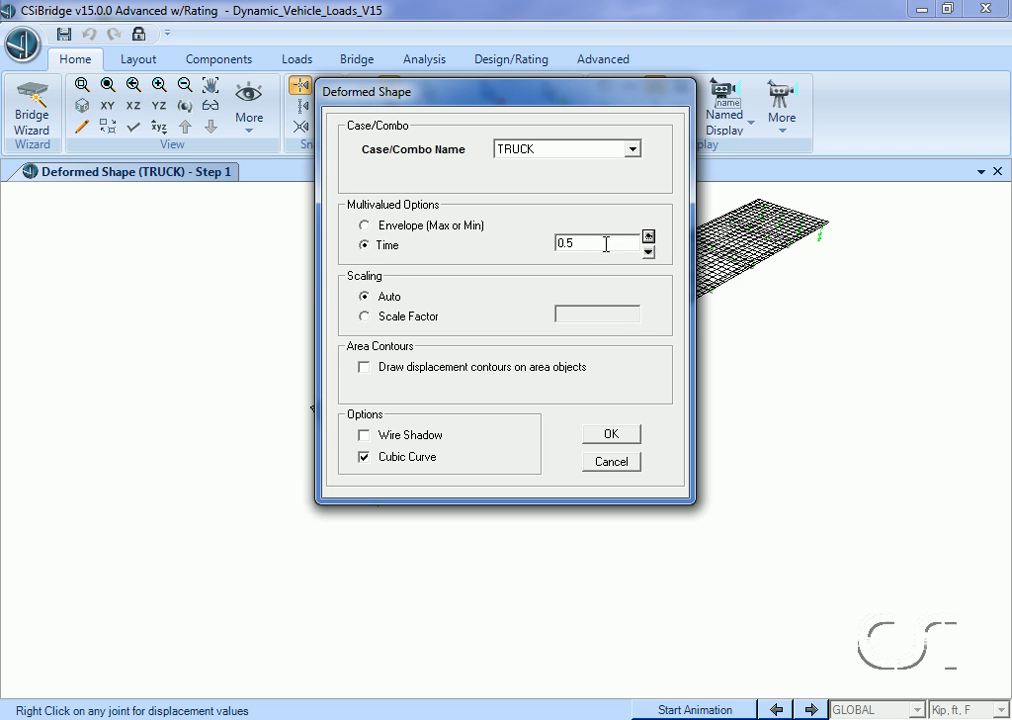
pyautogui.click(613, 441)
pyautogui.click(613, 442)
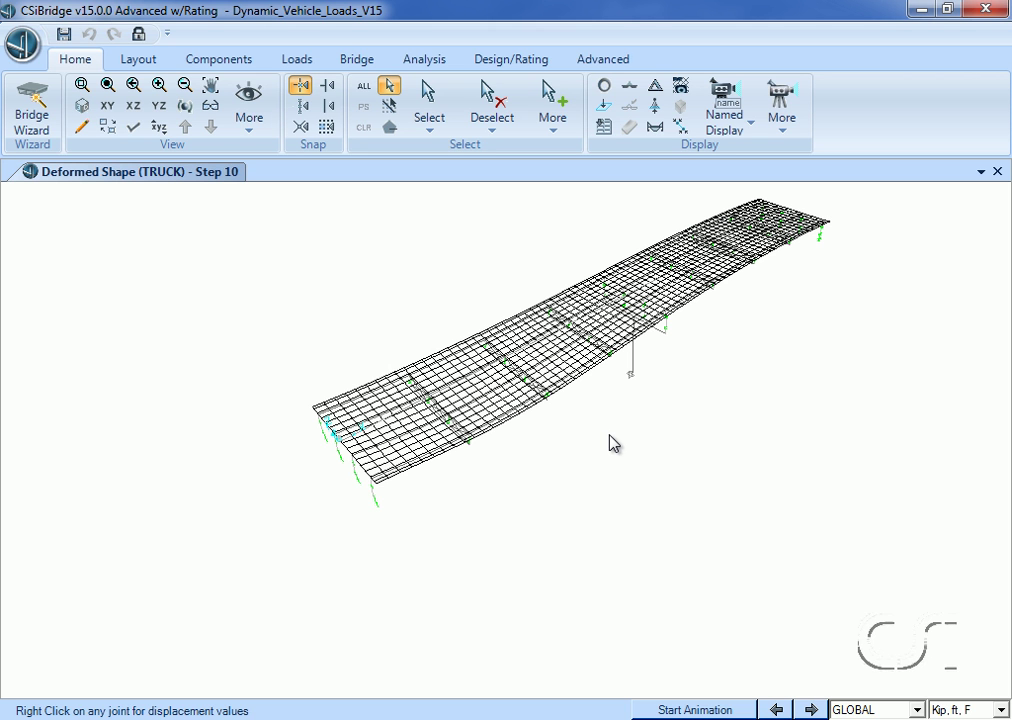
# - Create a multi-step animation video of the TRUCK analysis results with vehicles shown and a magnification factor of 600
pyautogui.click(31, 48)
pyautogui.moveTo(55, 498)
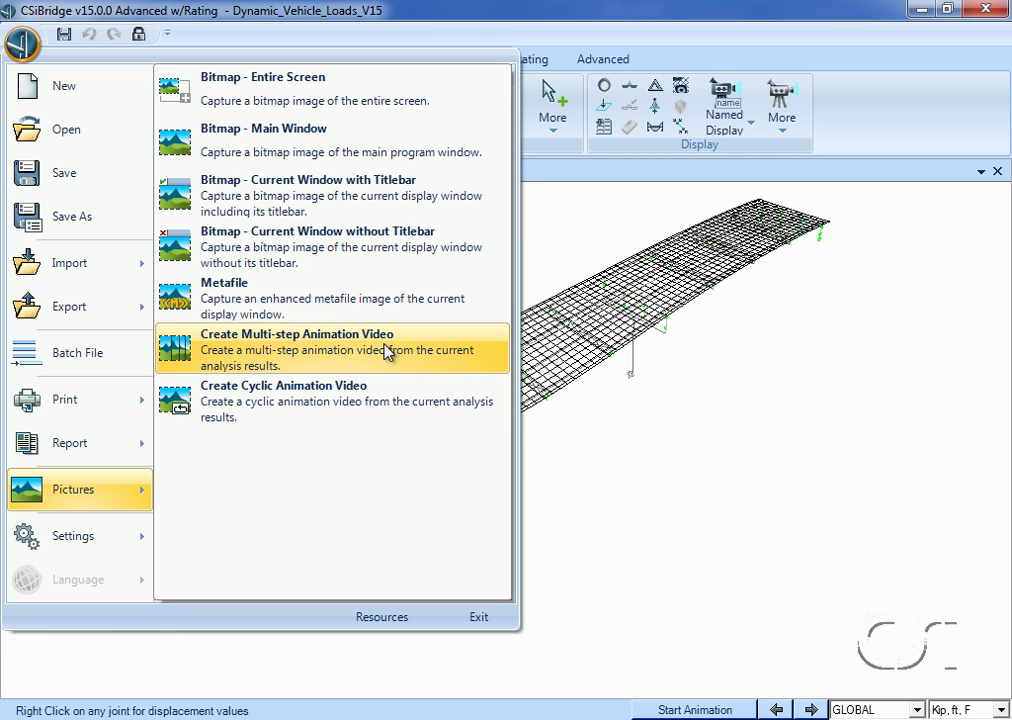
pyautogui.click(277, 342)
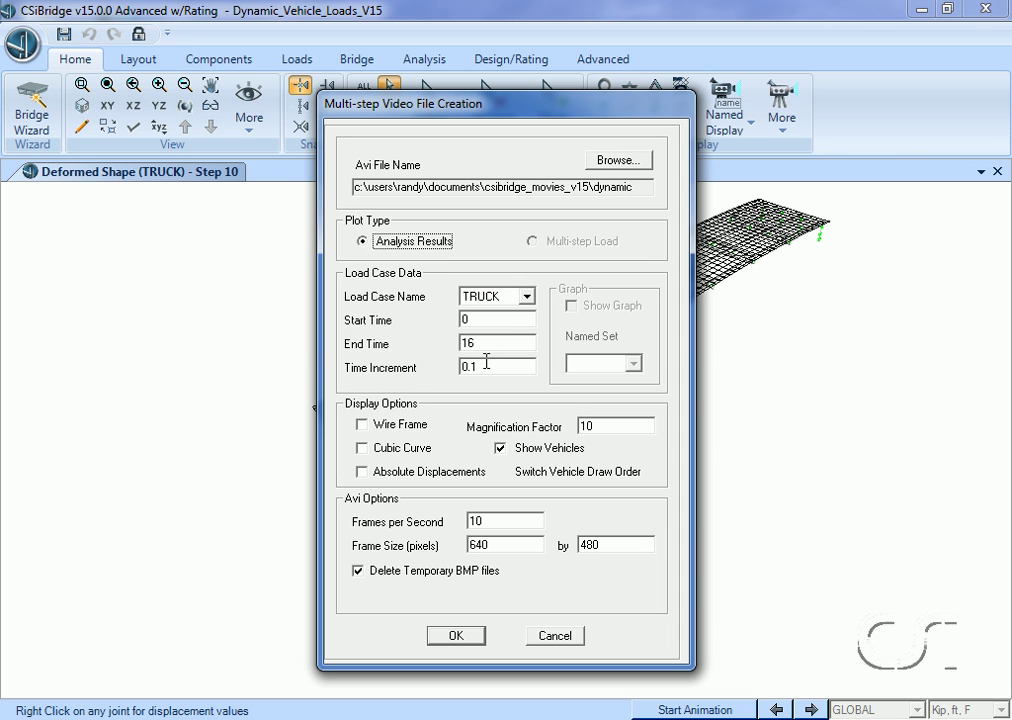
pyautogui.doubleClick(605, 427)
pyautogui.write('600')
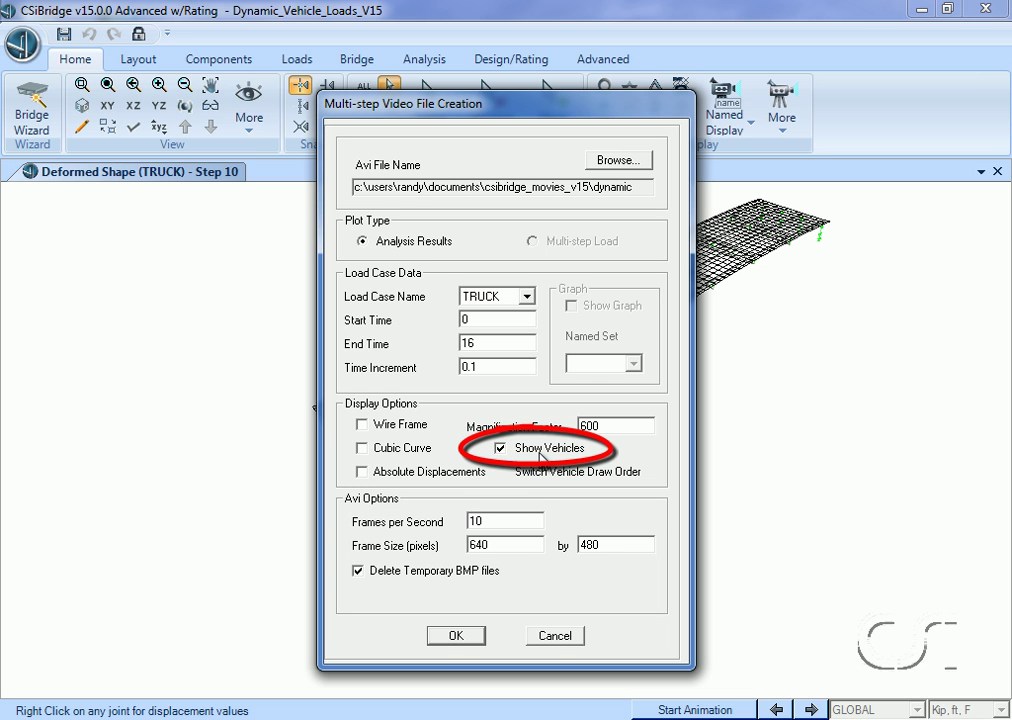
pyautogui.click(458, 635)
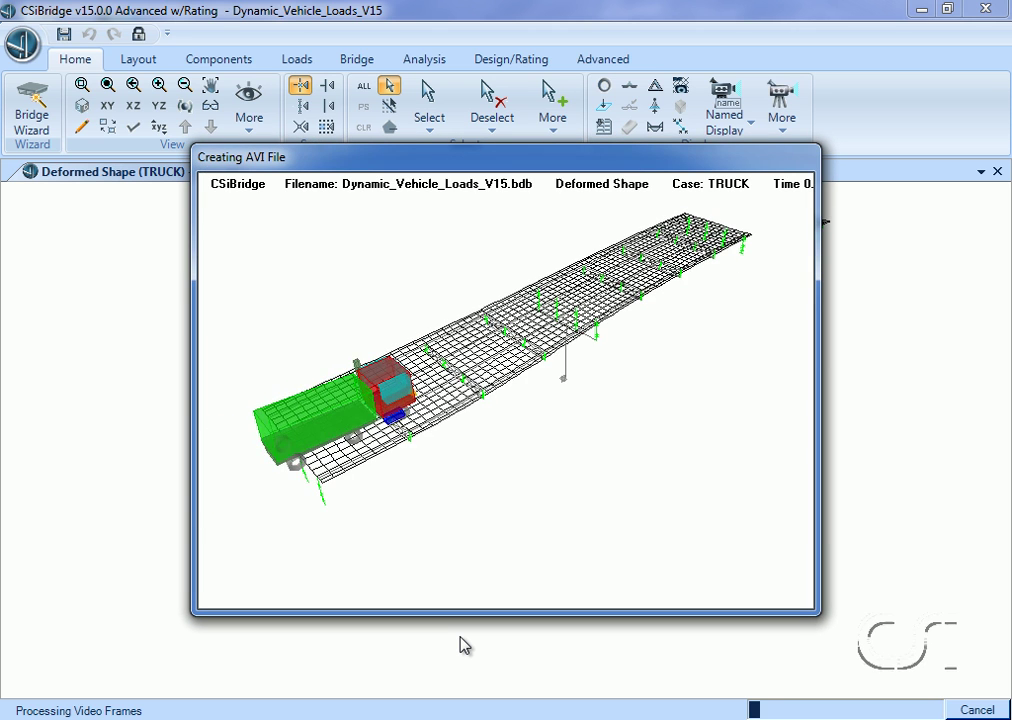